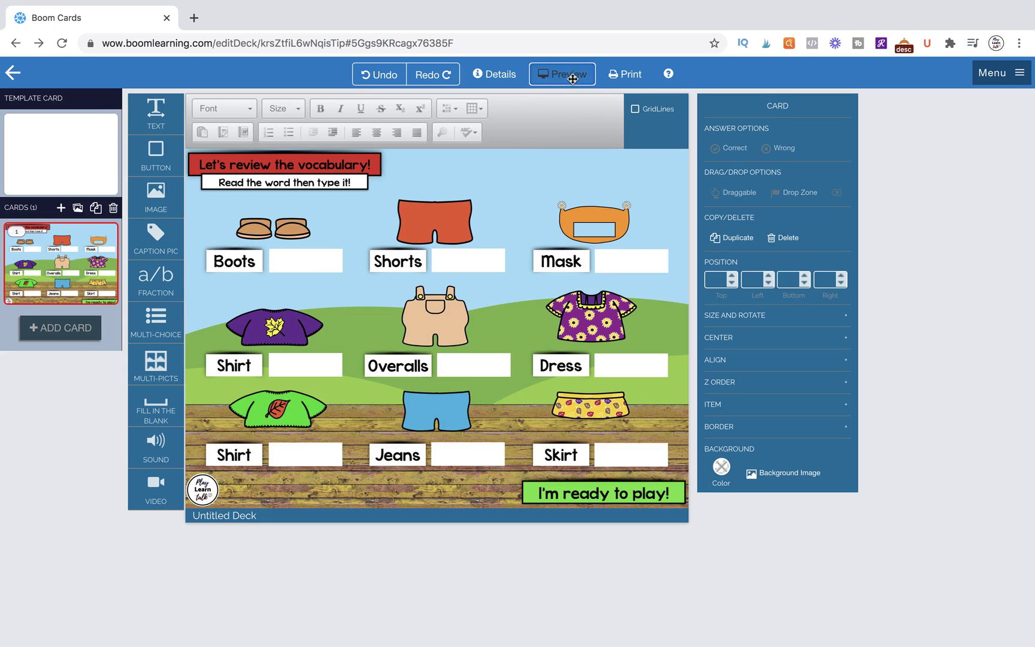
Preview the clothing card as a student would, then ask to return to the editor
left_click(544, 74)
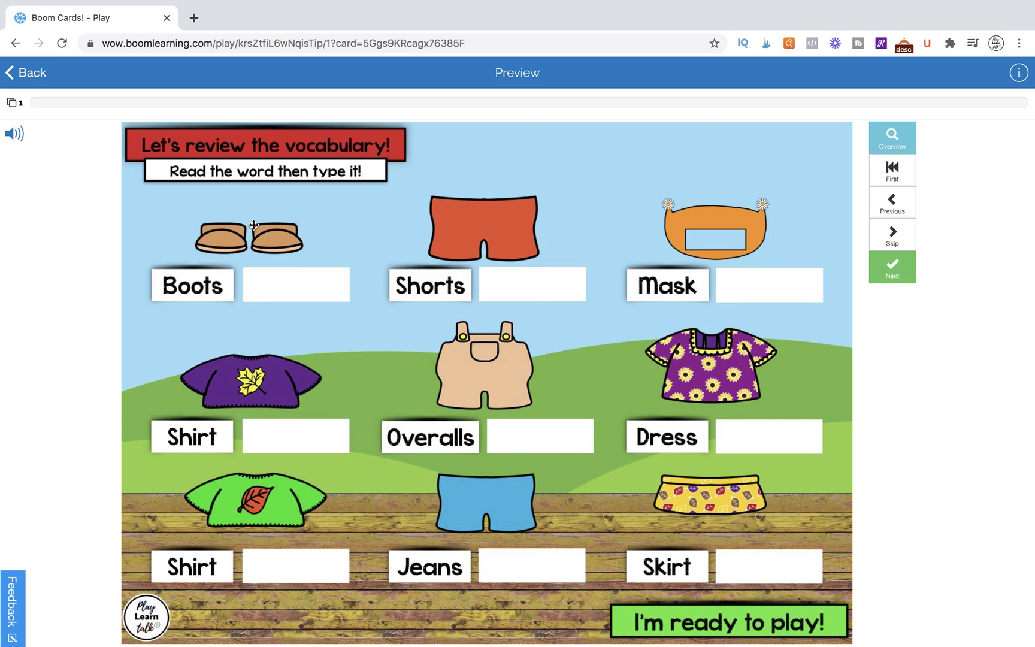
left_click(31, 72)
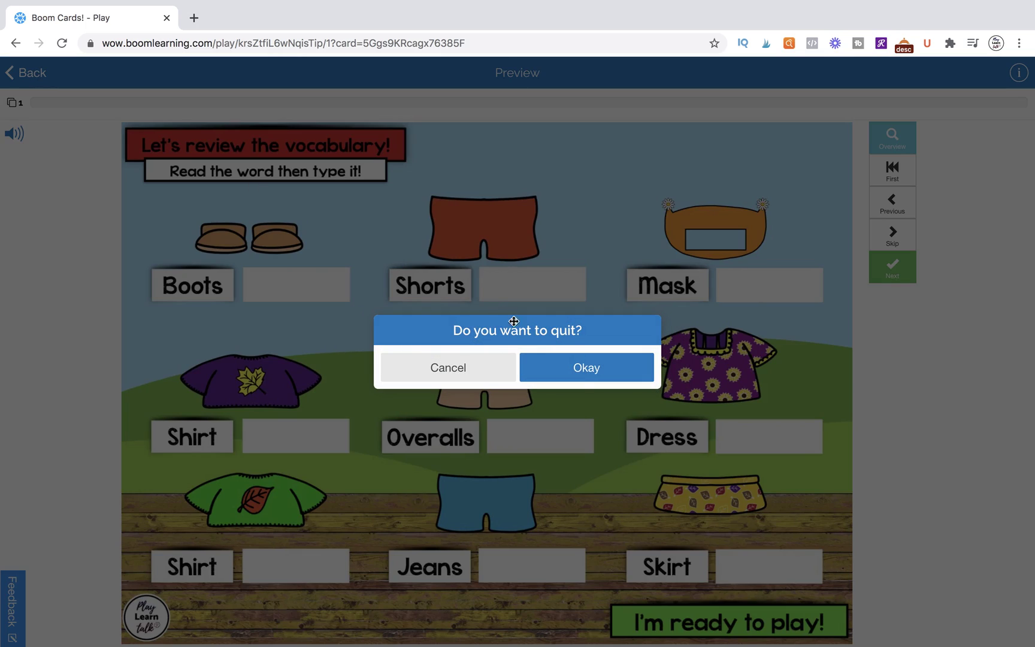
Quit the preview and drop a Fill in the Blank box onto the card
left_click(560, 362)
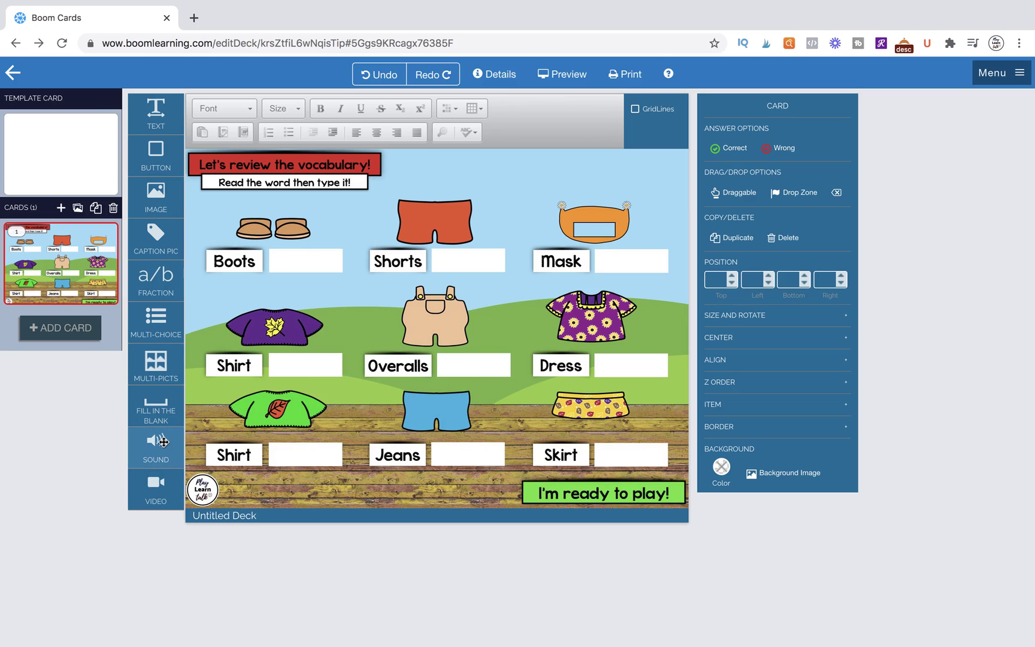
scroll(163, 443, "up", 5)
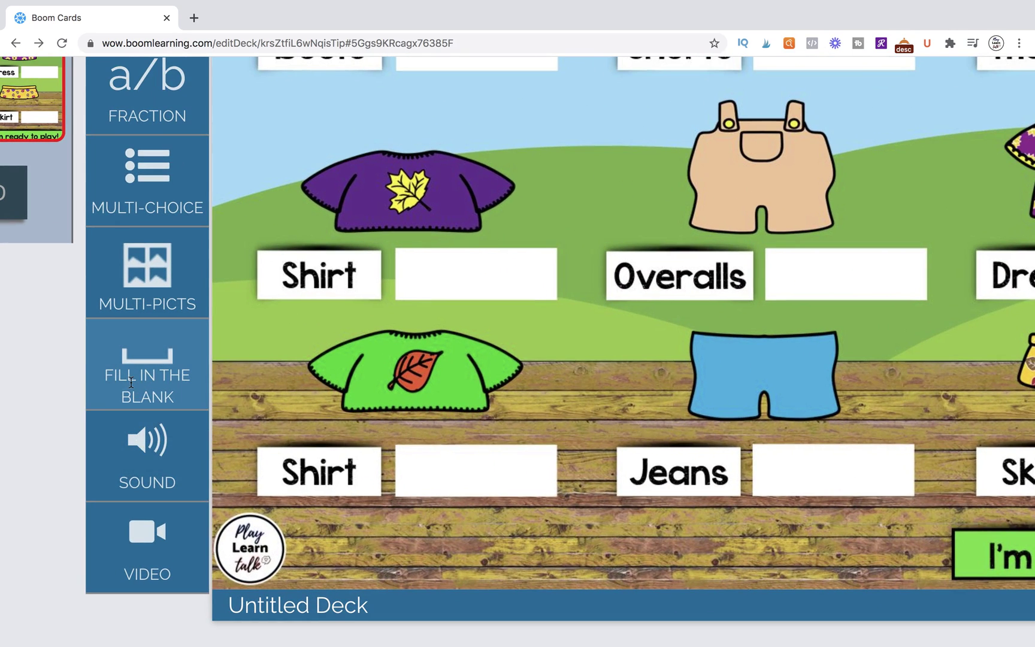
scroll(130, 382, "down", 5)
left_click_drag(146, 413, 324, 321)
scroll(332, 308, "up", 5)
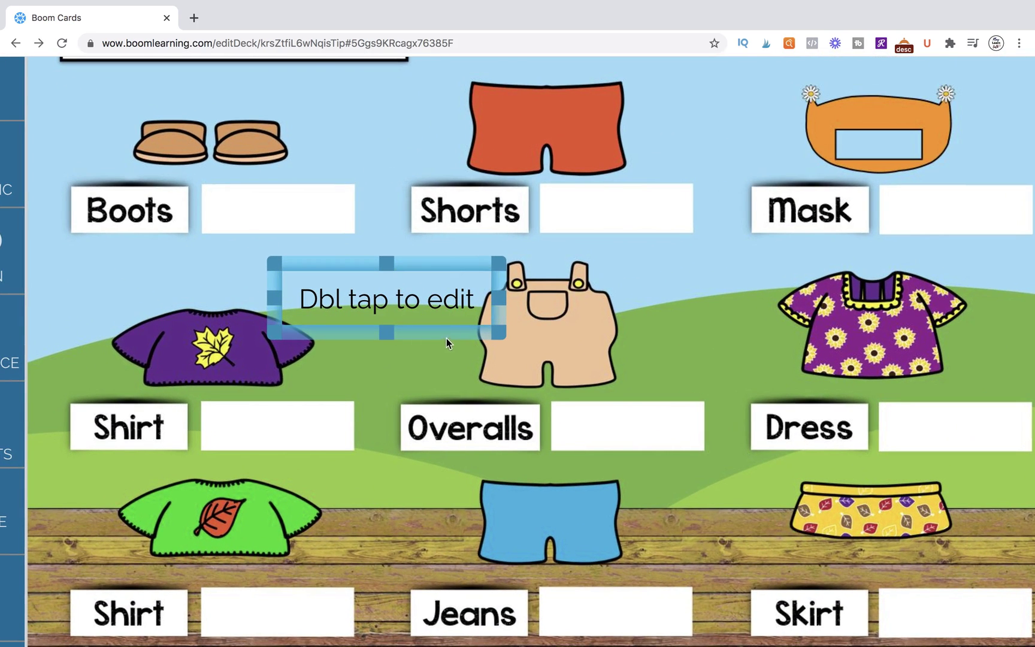
Move and narrow the new blank into the white space beside Boots, aligned with the label
left_click_drag(450, 265, 373, 179)
left_click_drag(419, 247, 360, 243)
left_click(371, 270)
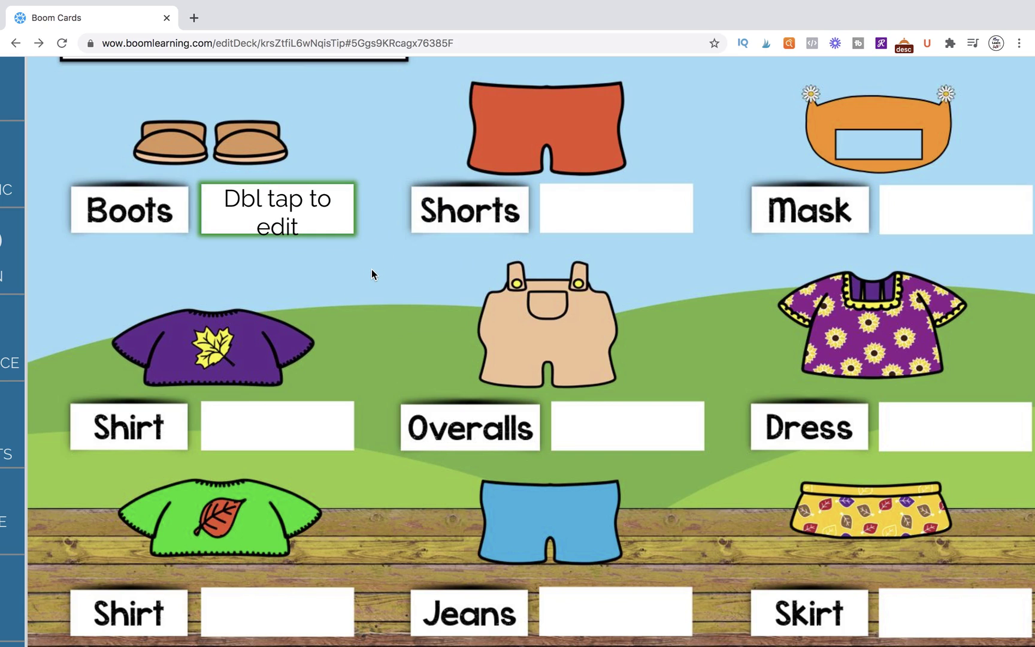
left_click(321, 199)
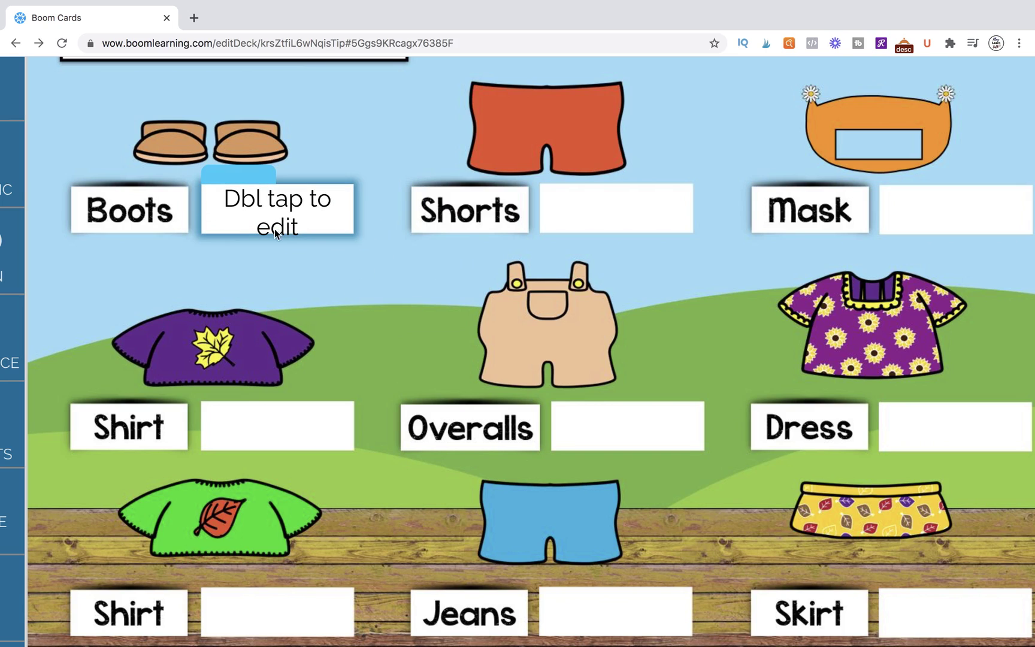
left_click(236, 175)
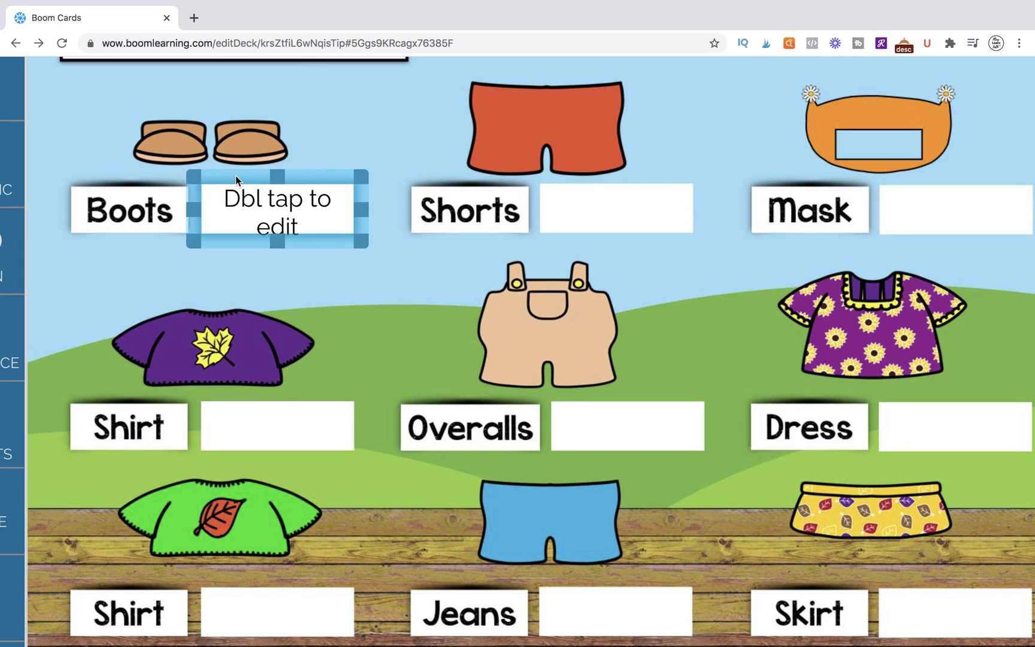
left_click(340, 283)
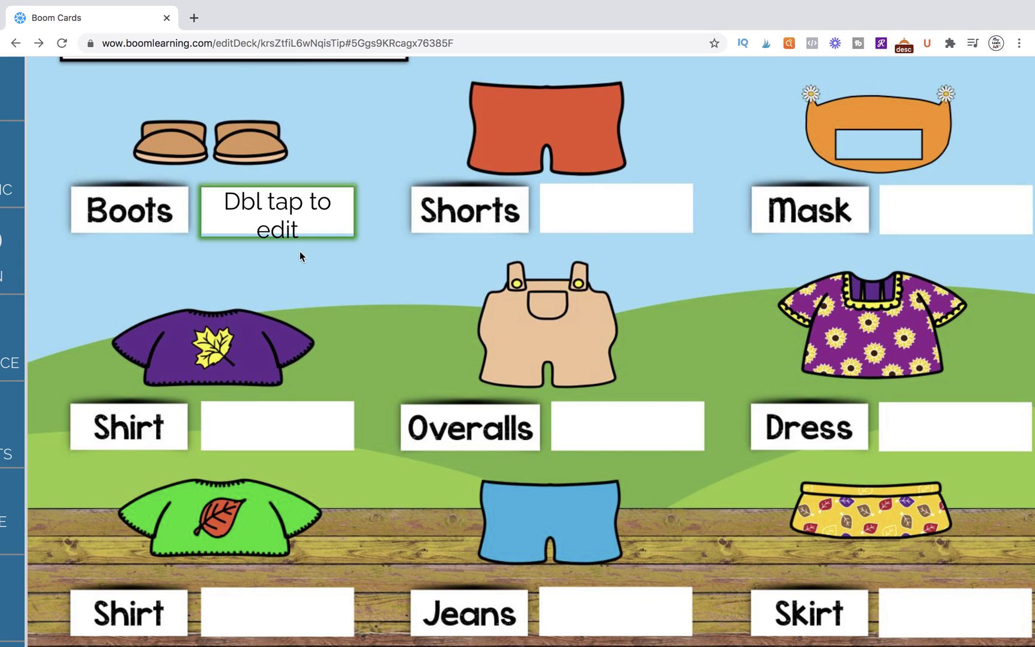
left_click_drag(257, 180, 257, 185)
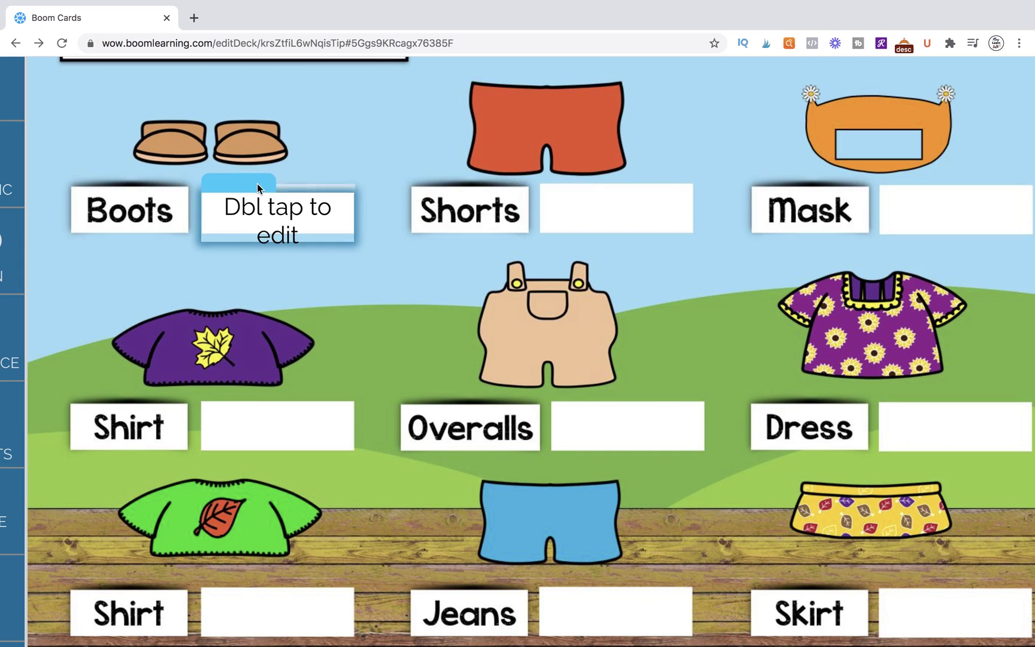
left_click(349, 270)
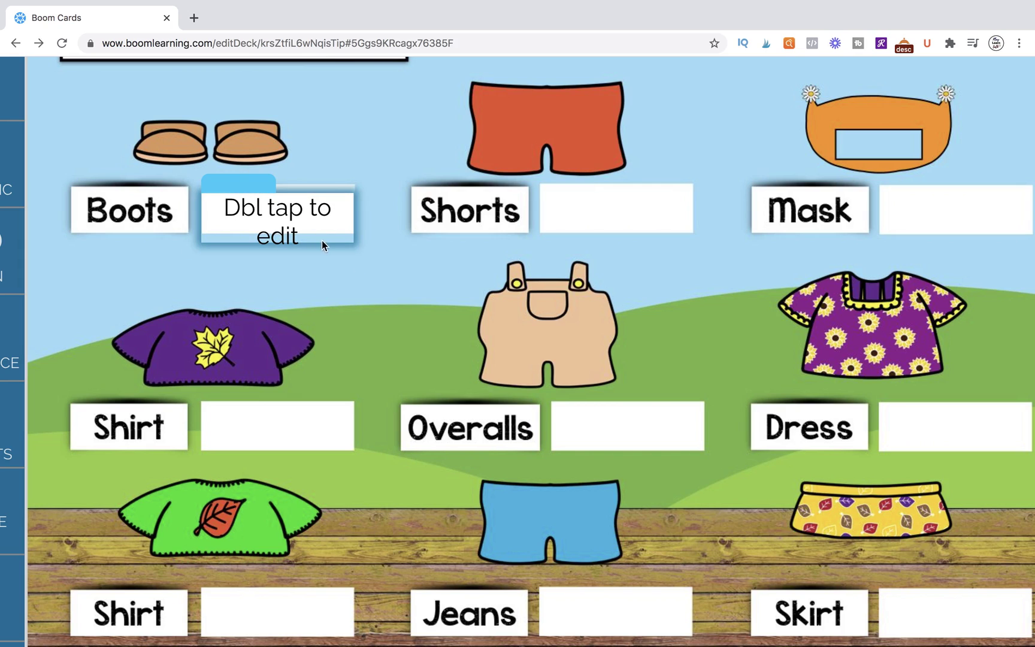
left_click(243, 186)
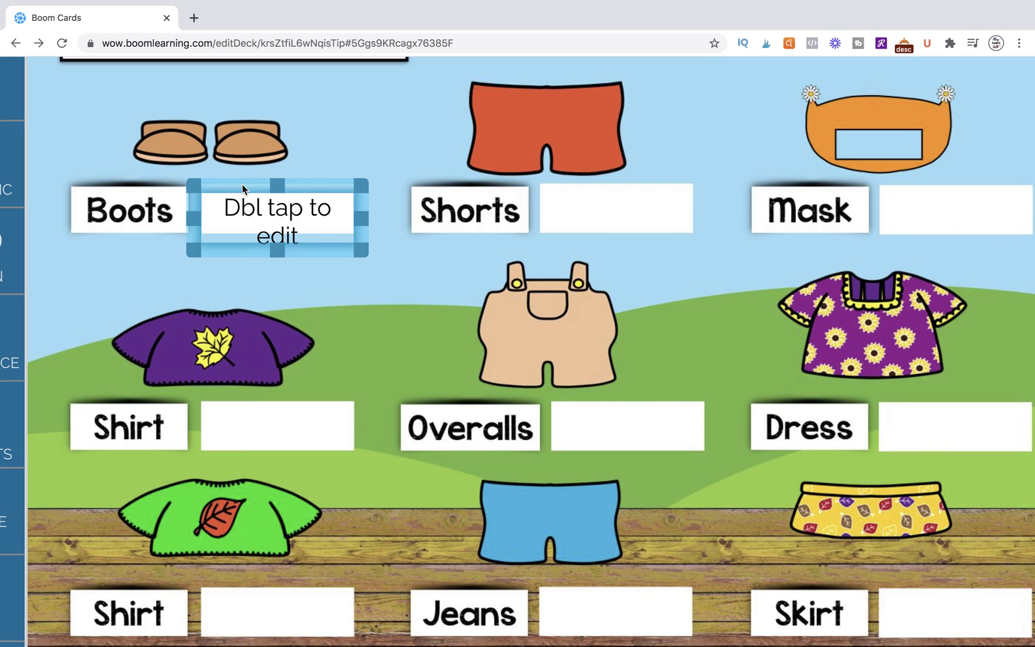
key("Up")
key("Up")
key("Up")
key("Up")
key("Up")
key("Up")
key("Up")
key("Up")
key("Up")
key("Up")
key("Up")
key("Up")
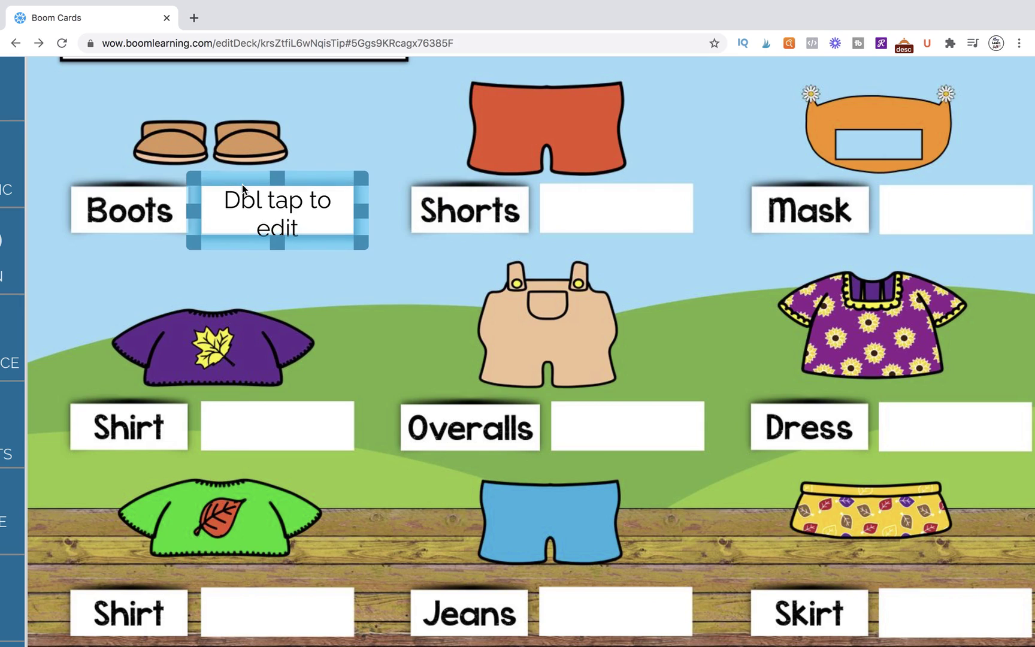
left_click(296, 277)
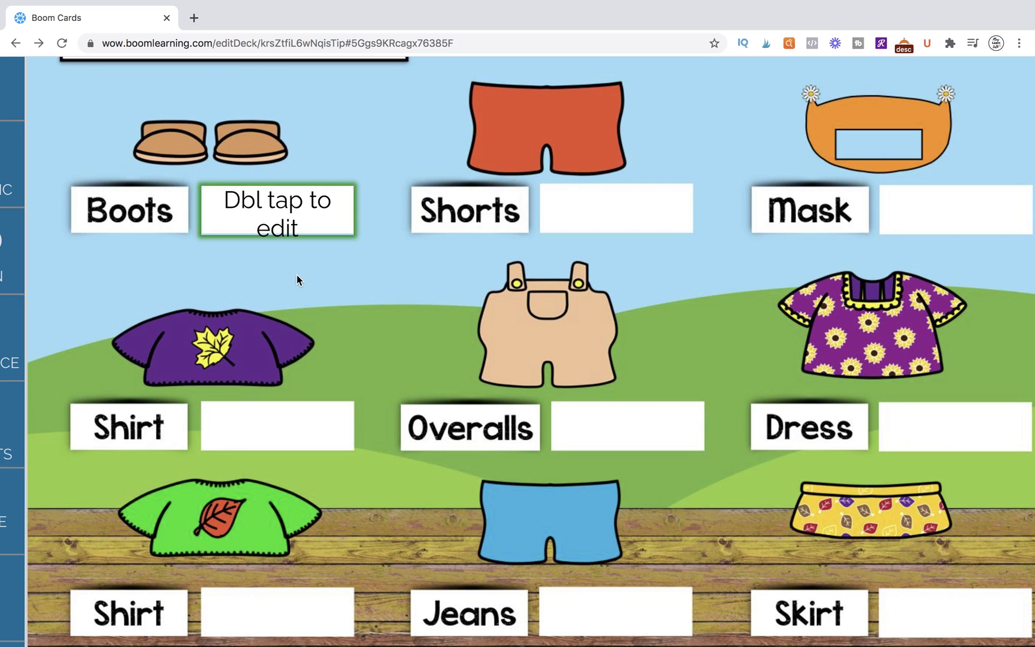
Add Boots as the blank's case-sensitive correct answer
double_click(258, 214)
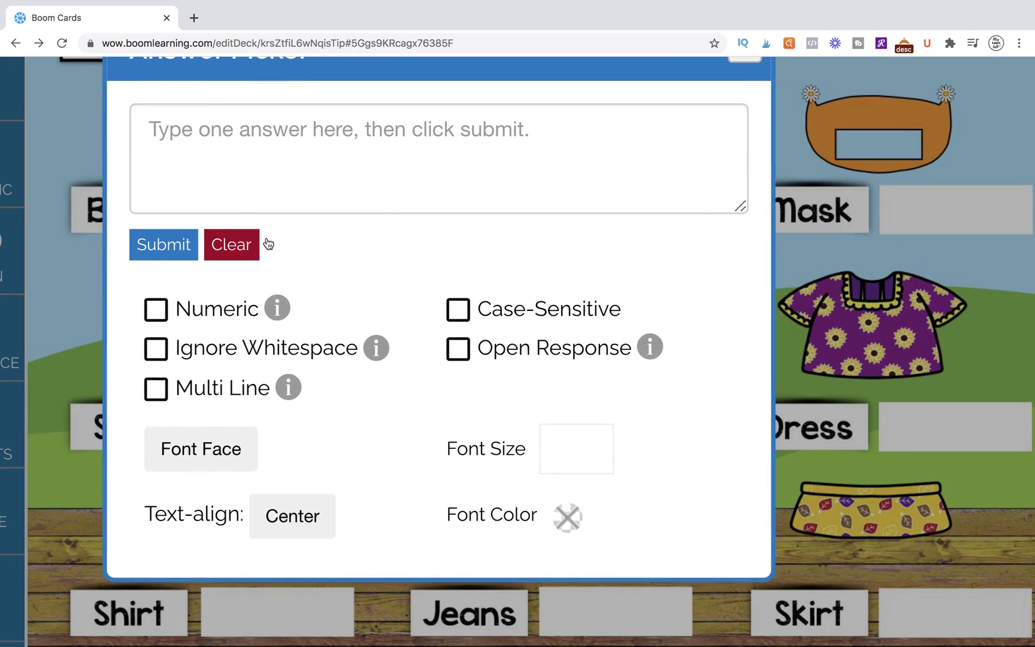
scroll(267, 242, "up", 2)
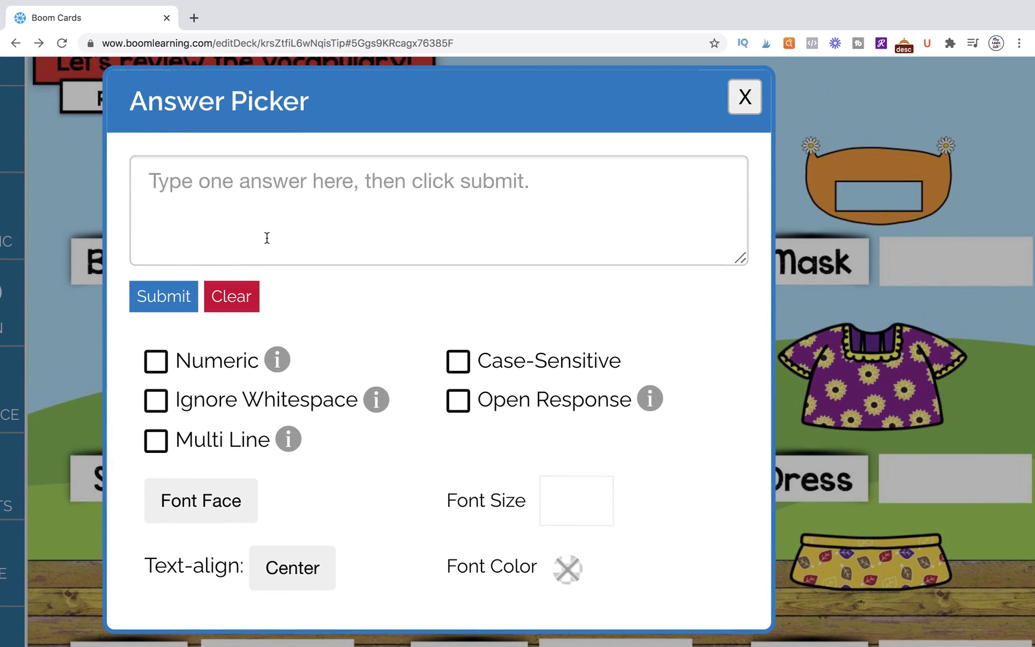
left_click(257, 207)
type("Boots")
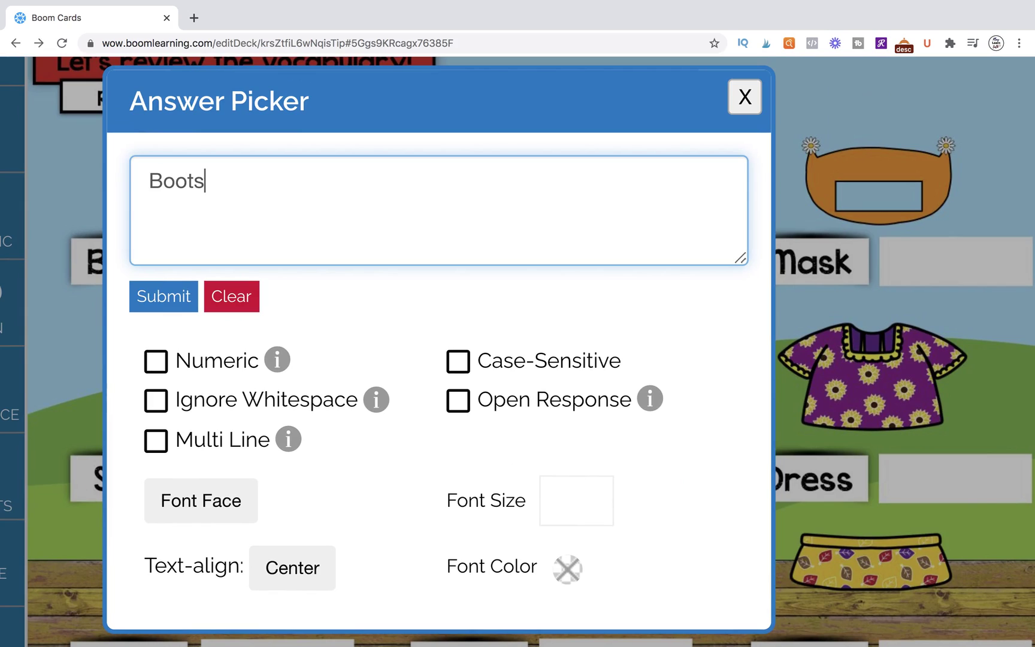
left_click(458, 372)
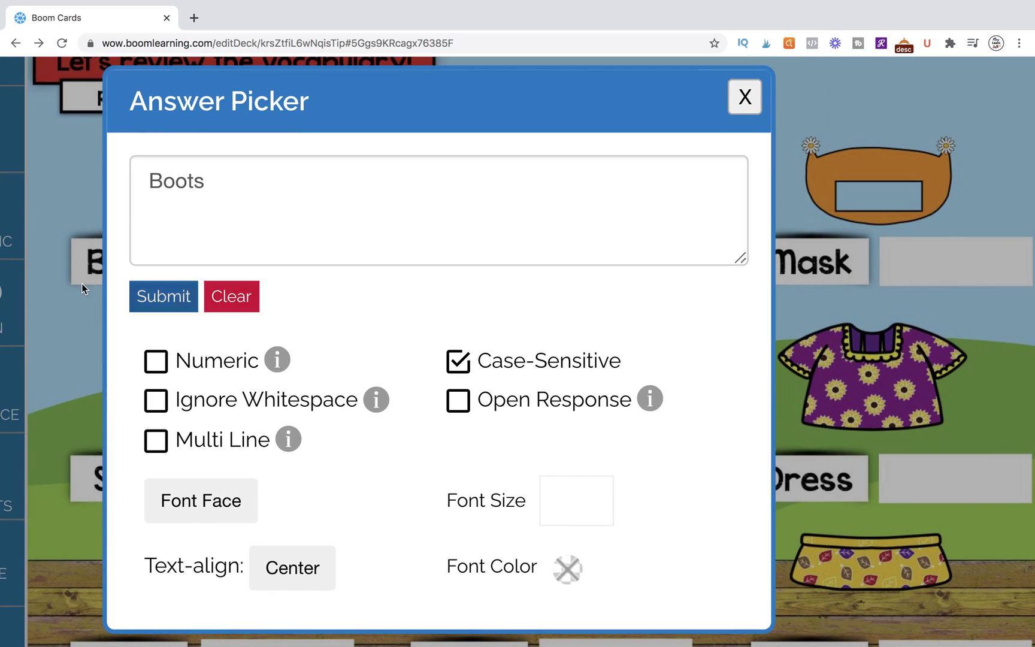
left_click(153, 307)
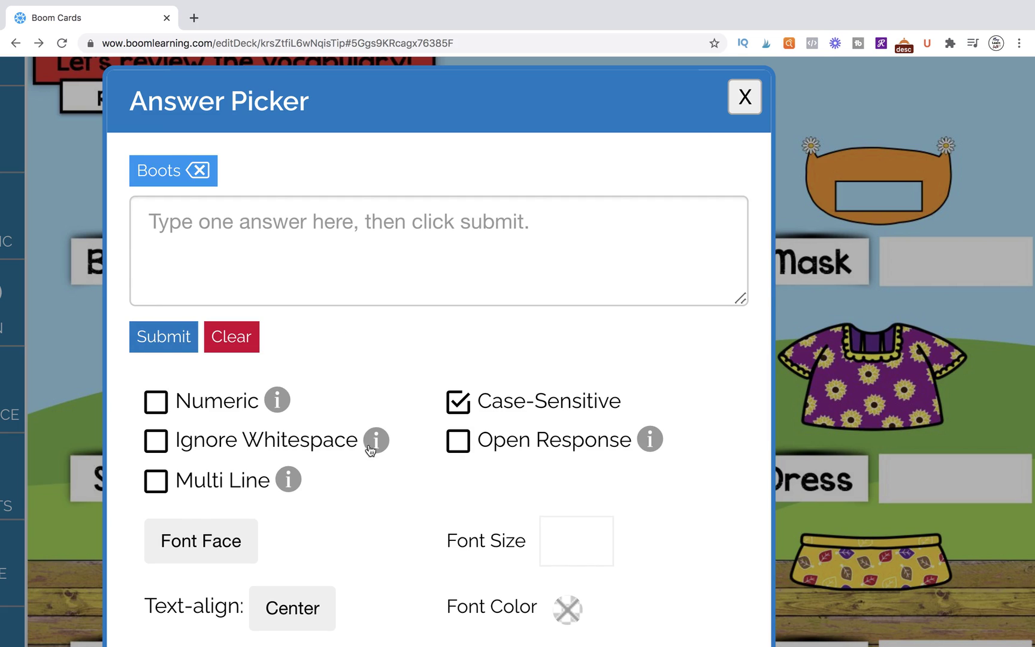
Try the Multi Line and Open Response options, leaving both turned off
scroll(379, 490, "down", 5)
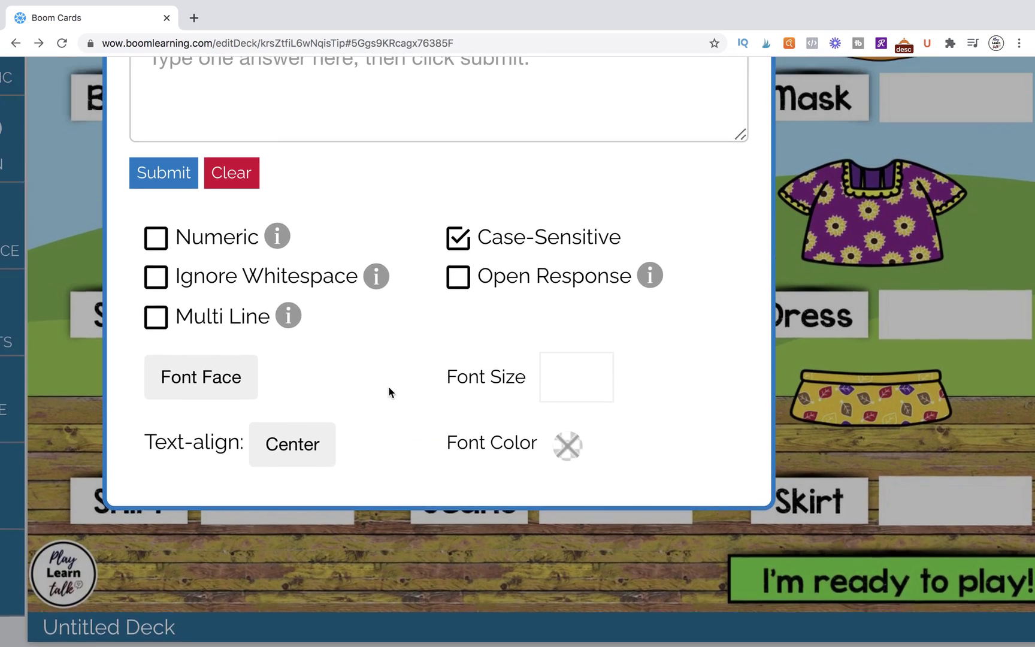
scroll(389, 393, "up", 2)
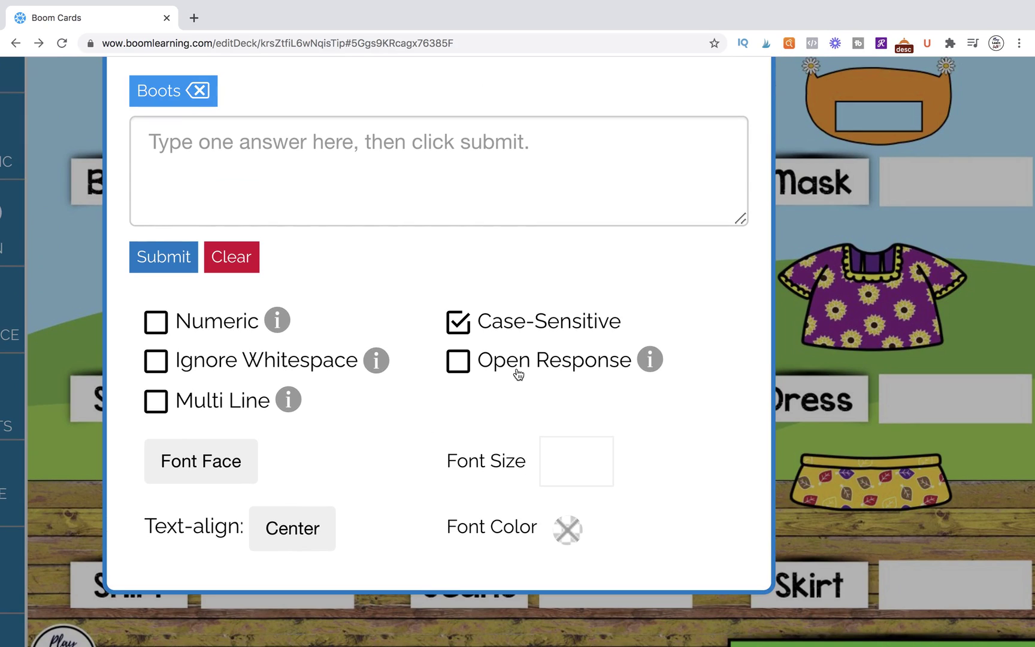
left_click(160, 407)
left_click(161, 400)
left_click(457, 365)
left_click(655, 365)
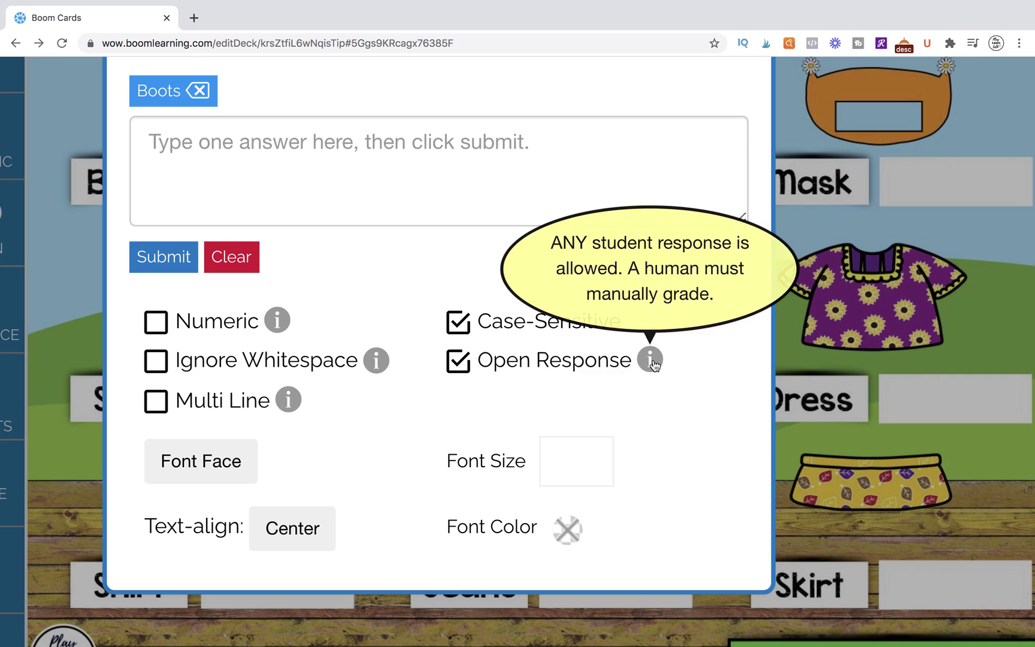
left_click(648, 361)
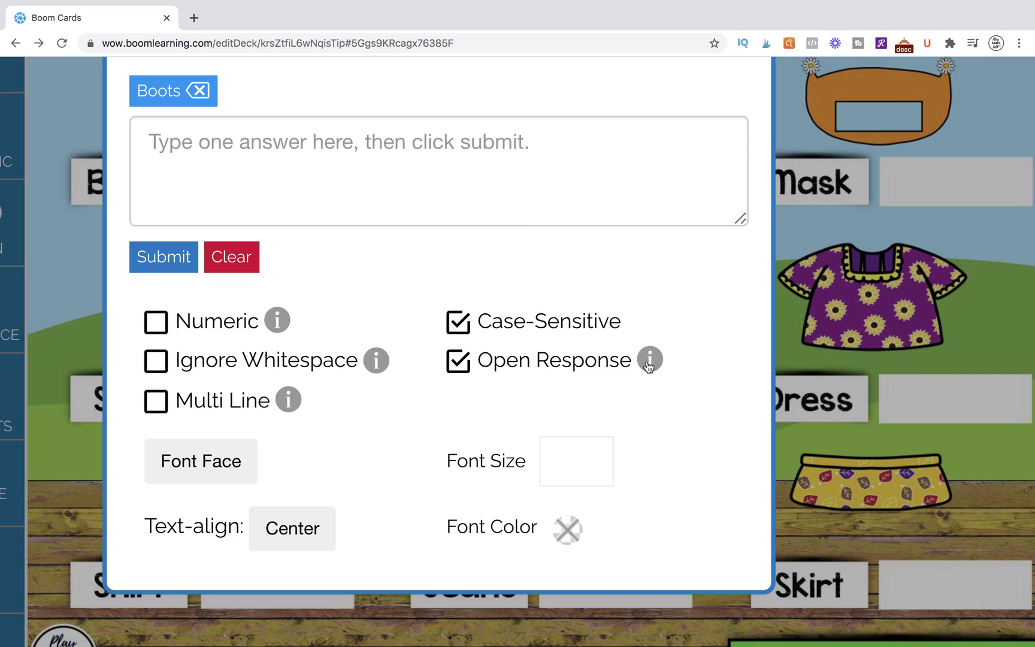
left_click(460, 364)
scroll(344, 456, "down", 2)
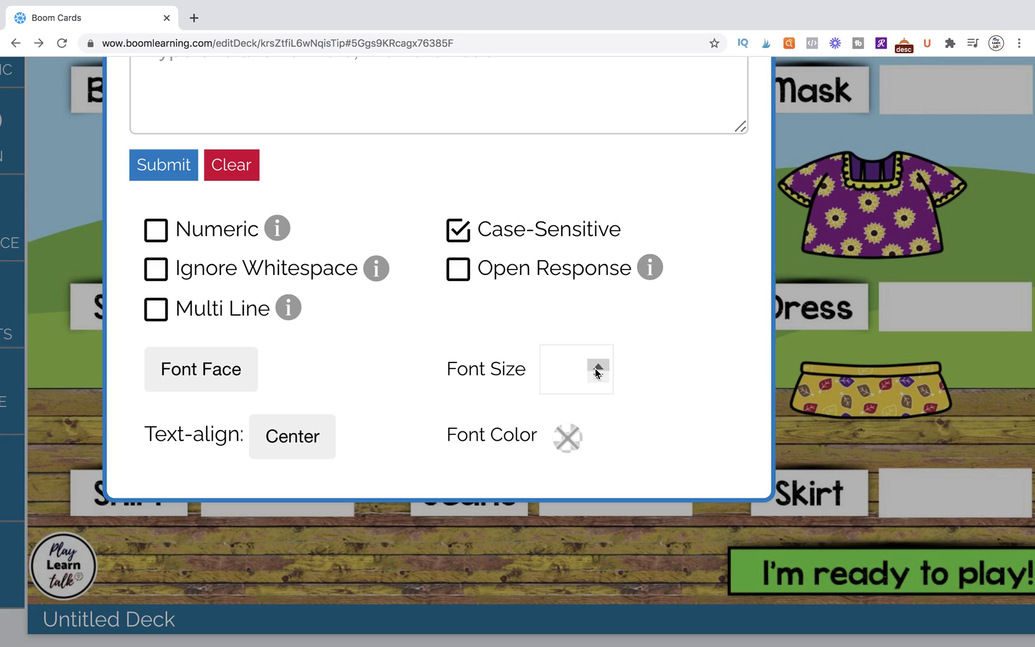
Set the Boots answer's font size to 20 and close the answer settings
left_click(598, 368)
left_click_drag(597, 366, 601, 369)
left_click(565, 375)
double_click(557, 373)
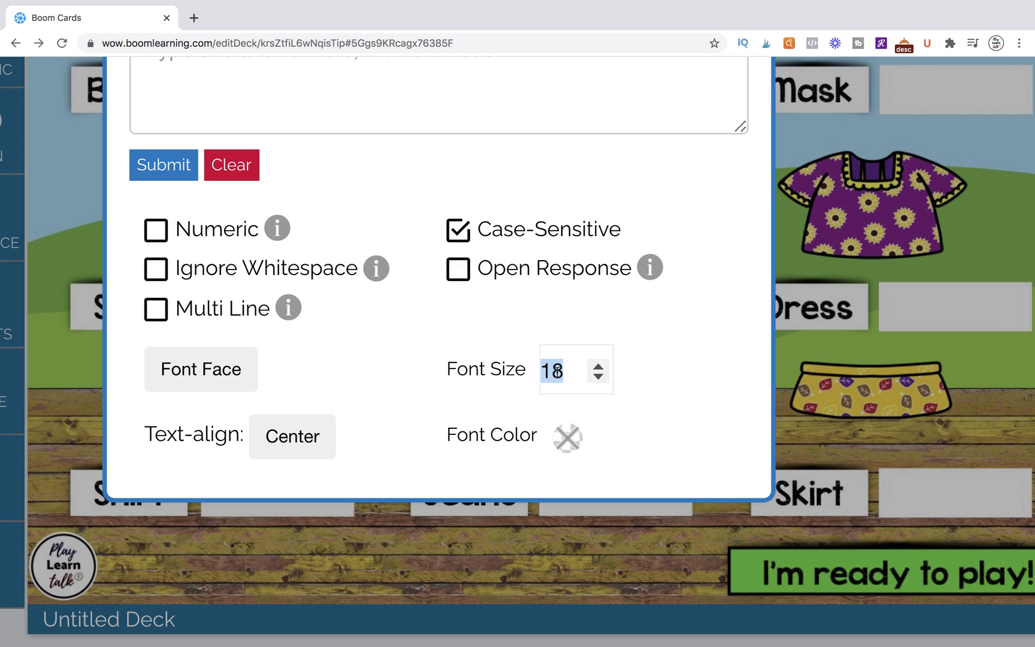
type("20")
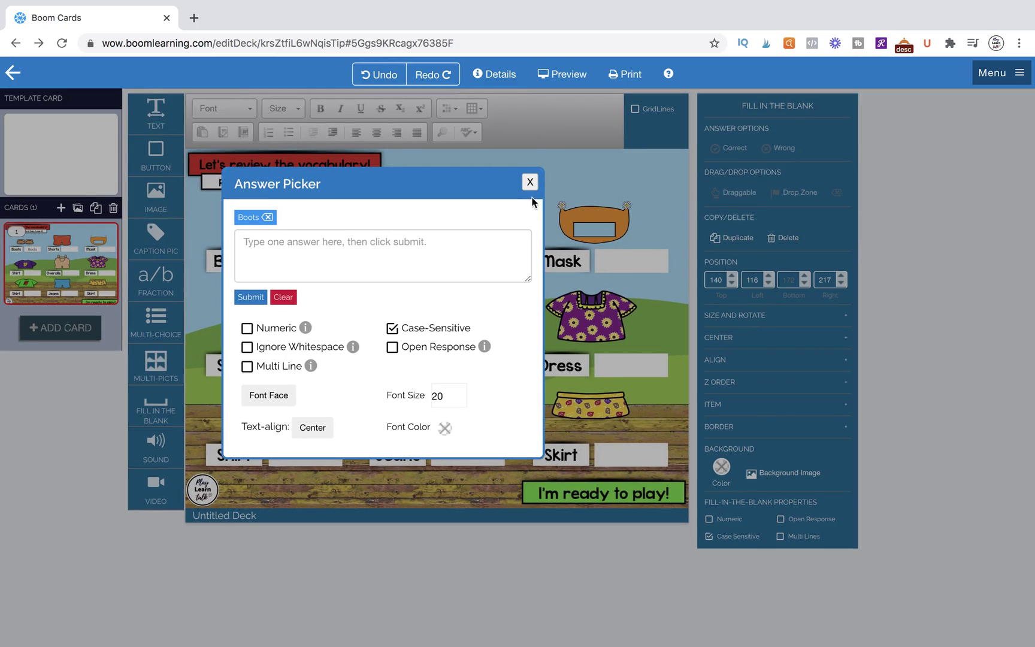
left_click(535, 186)
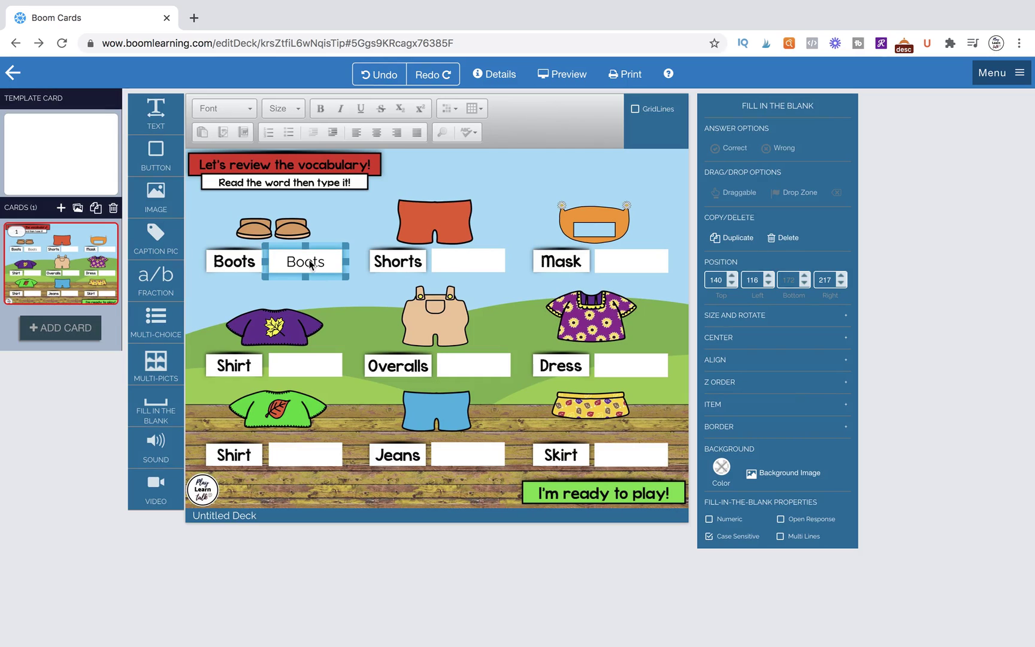
left_click(324, 291)
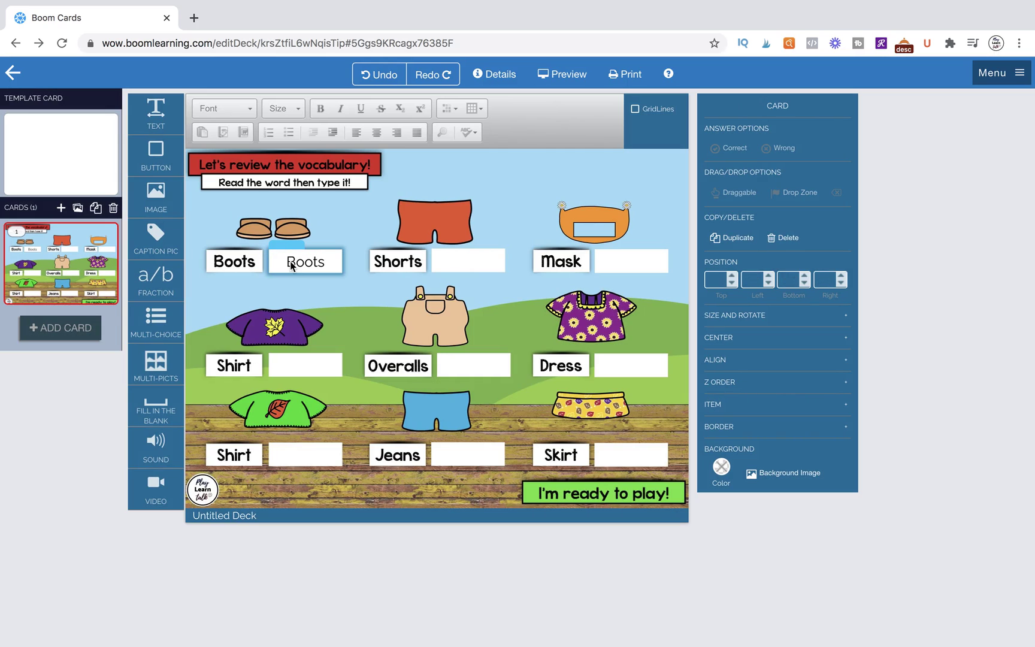
left_click(563, 74)
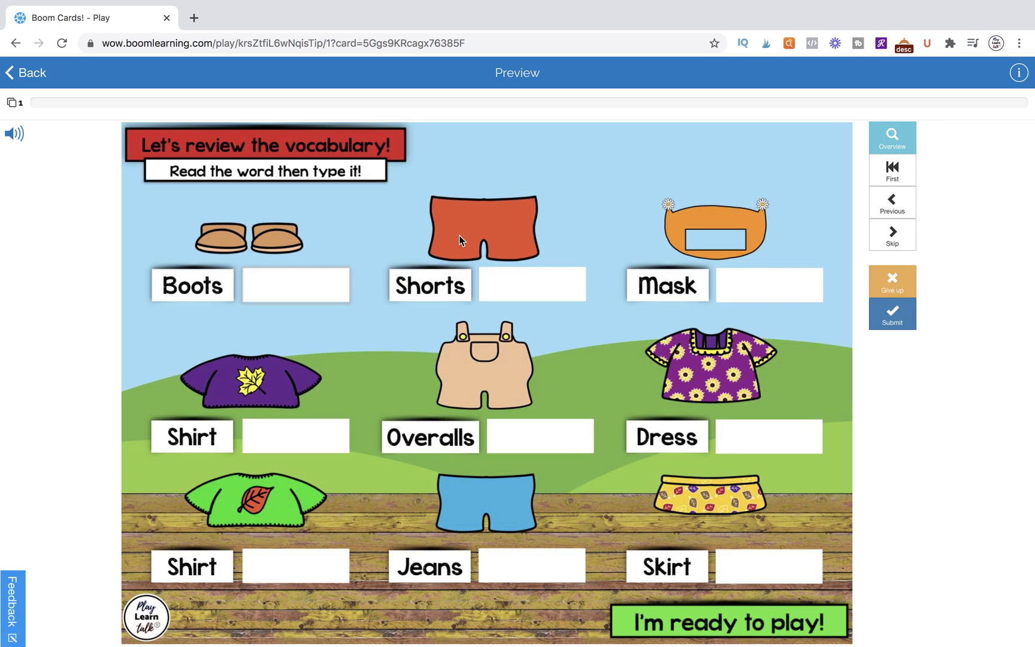
left_click(287, 289)
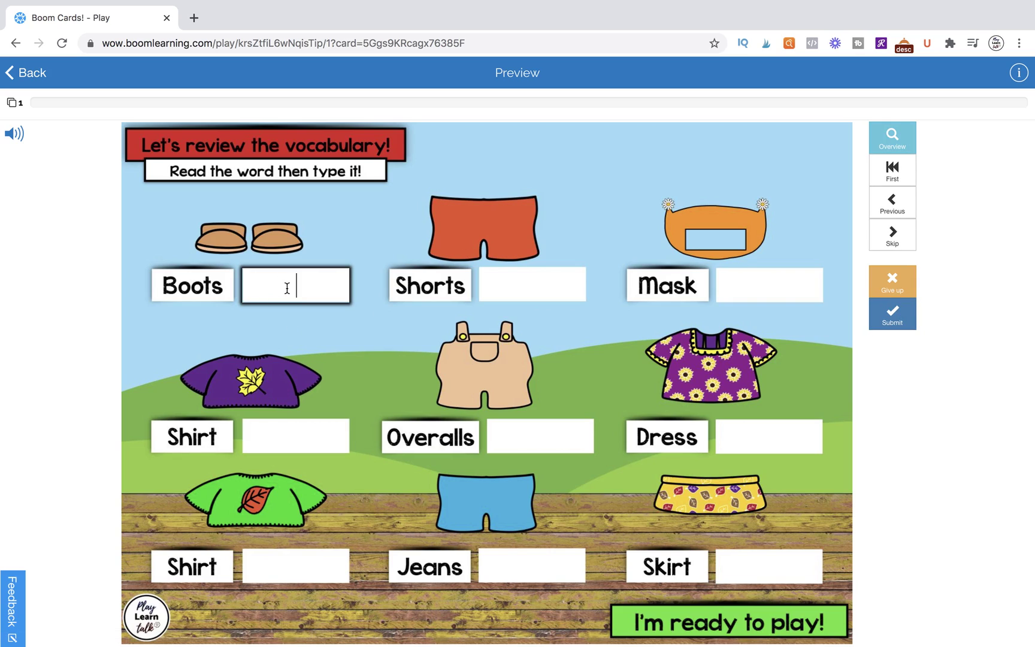
type("boots")
left_click(307, 323)
left_click(268, 282)
left_click_drag(269, 287, 283, 287)
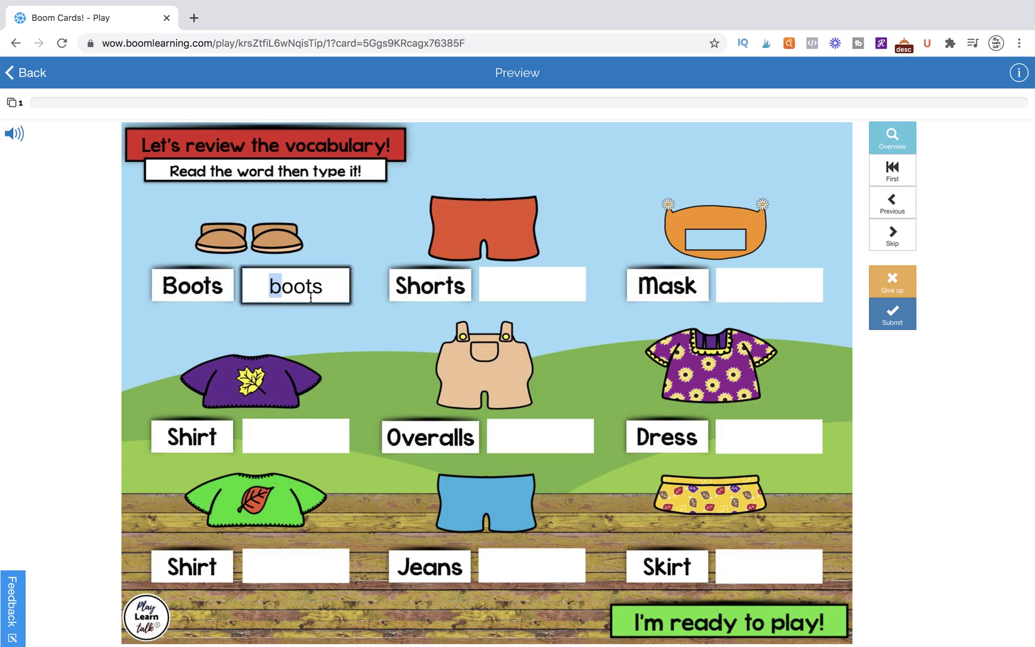
left_click(895, 320)
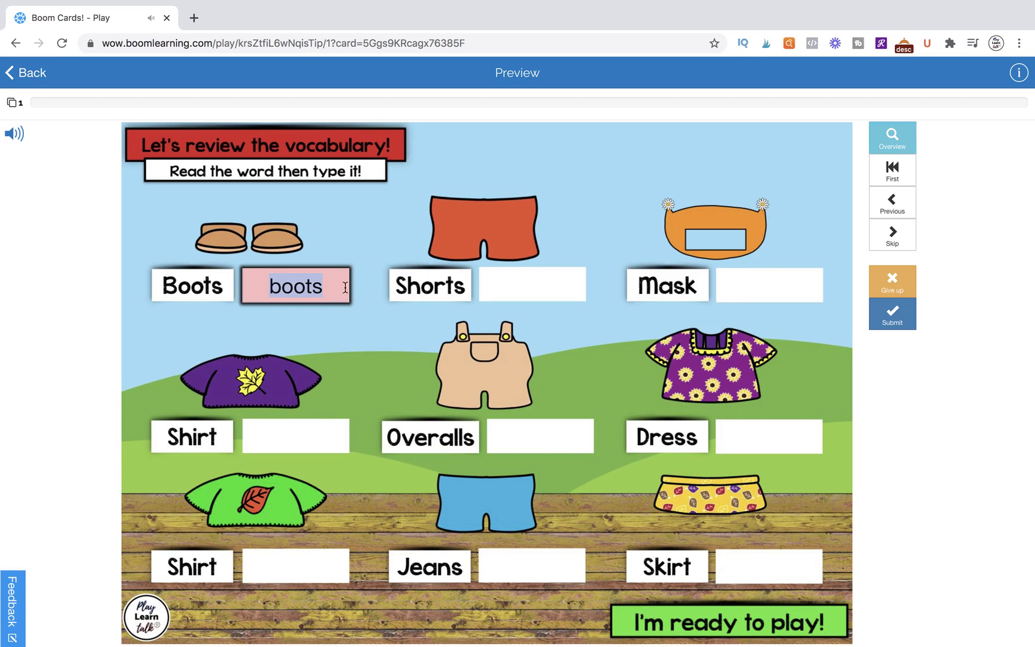
left_click(33, 74)
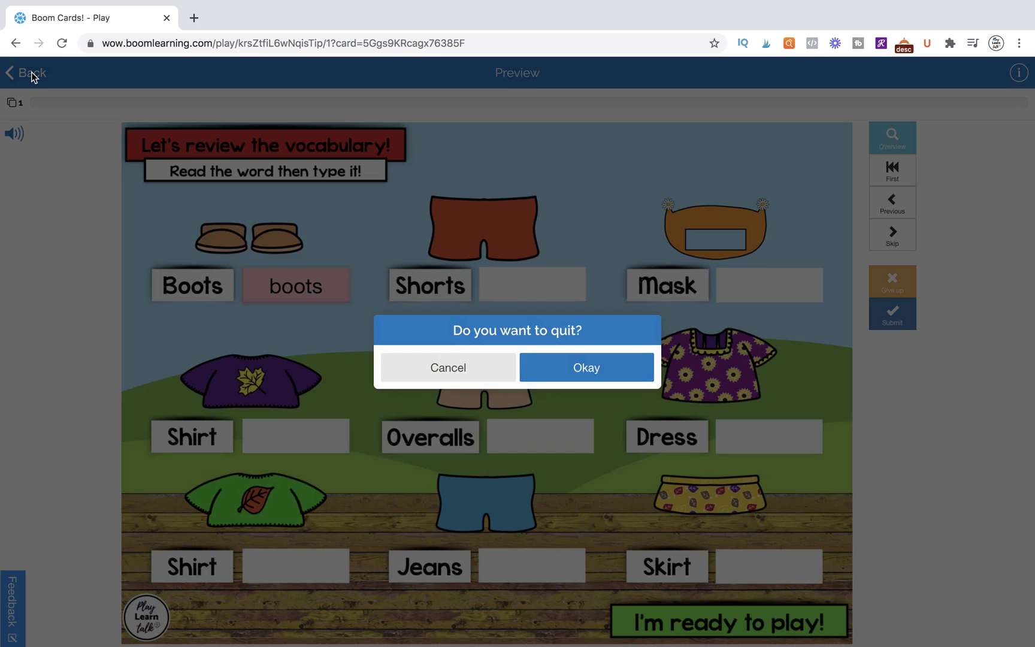
key("Return")
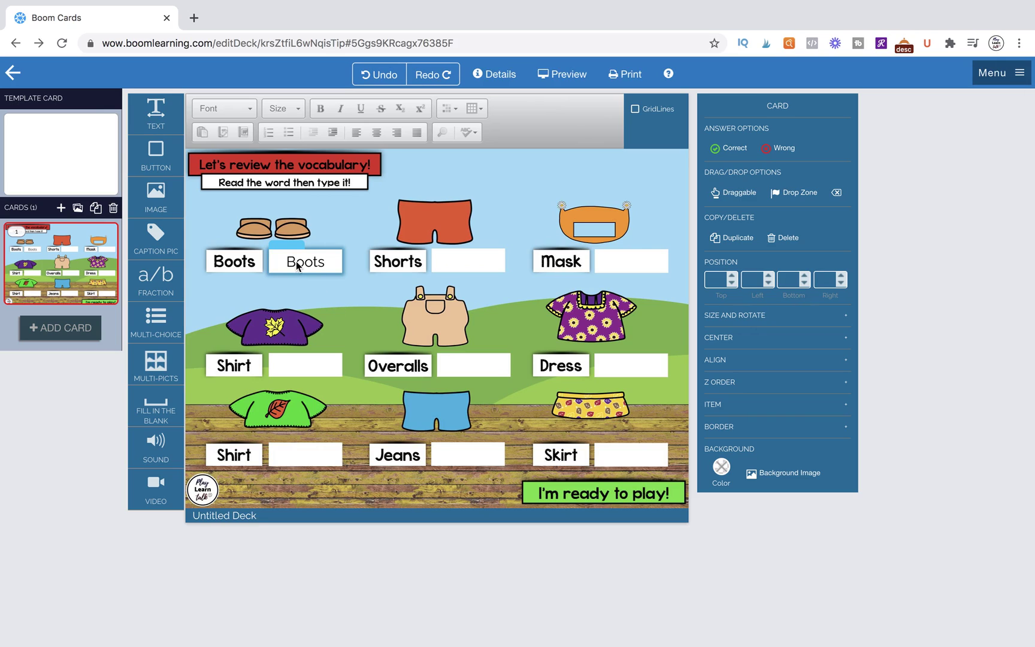
Reopen the Boots blank's Answer Picker and choose white as the font colour
left_click(311, 266)
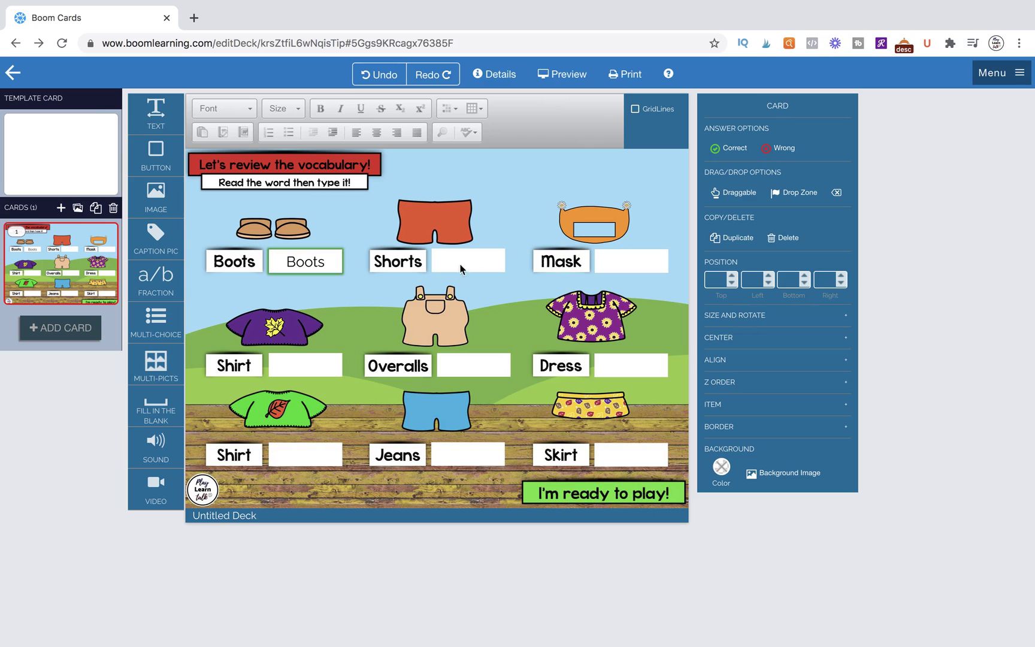
double_click(313, 263)
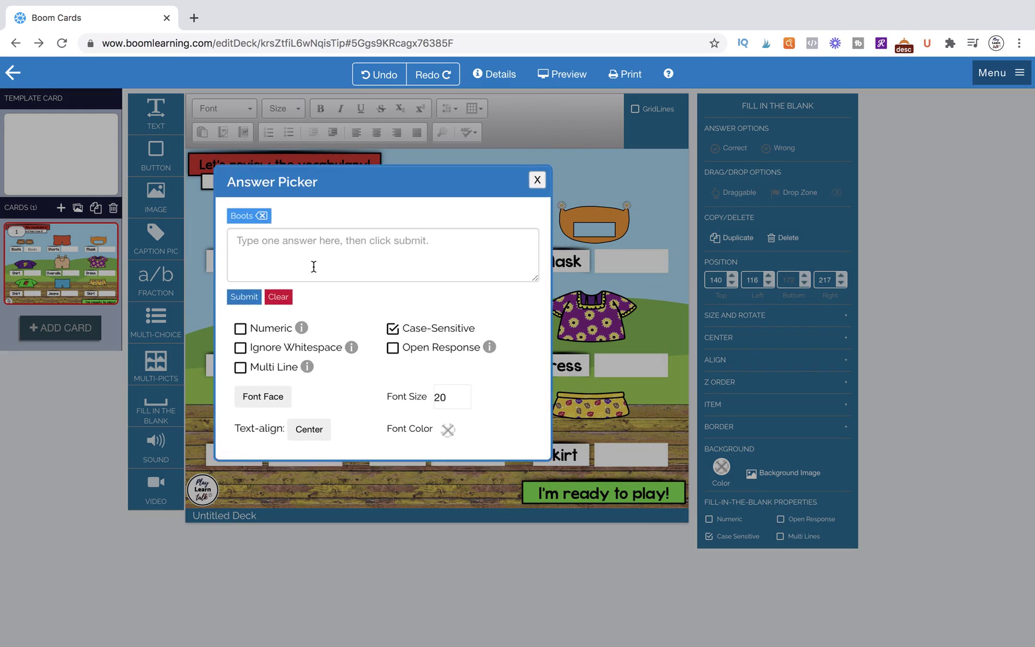
left_click(446, 430)
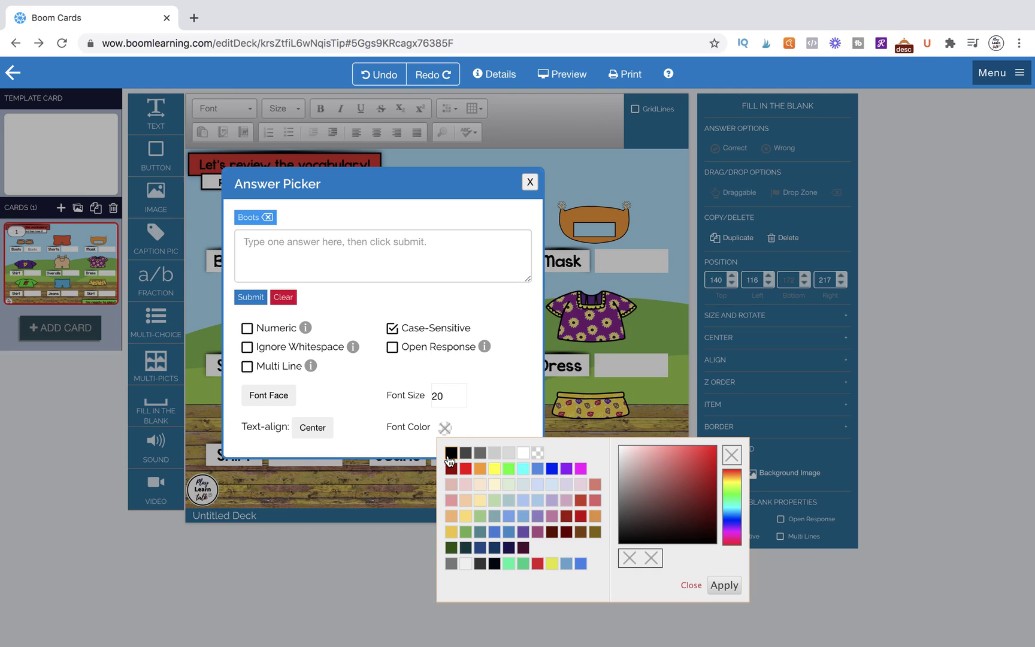
left_click(524, 454)
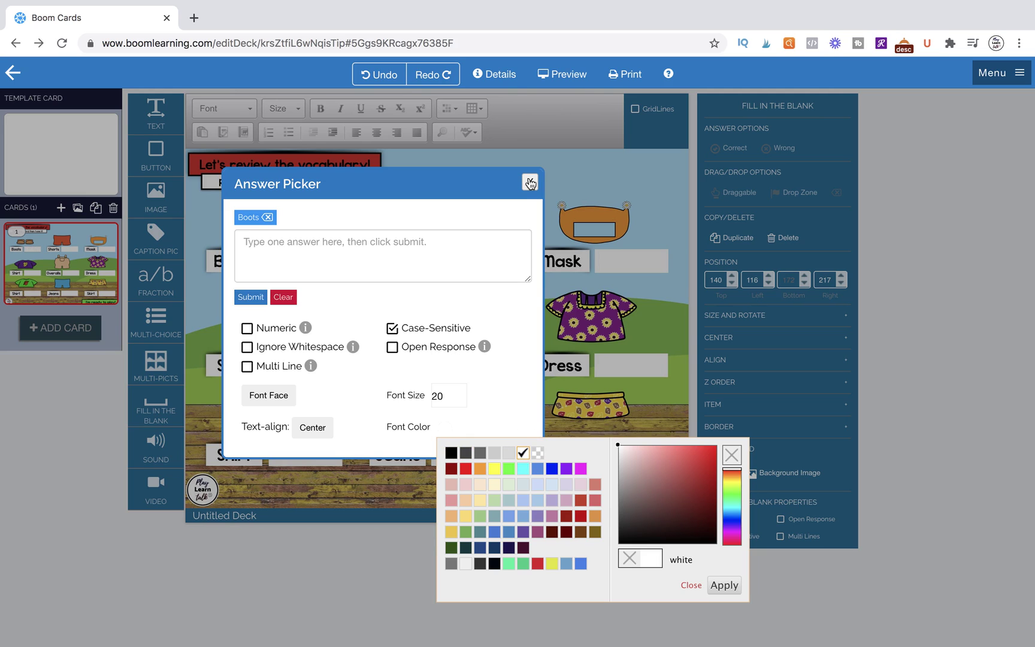
Apply the white text colour, then give the Boots blank a black background
left_click(725, 585)
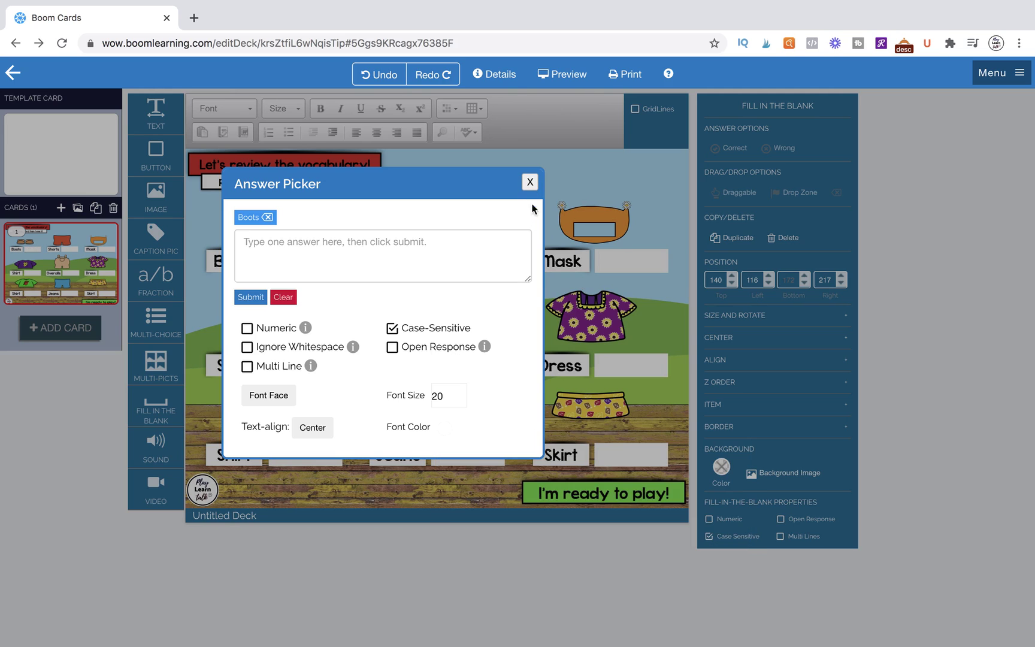
left_click(530, 182)
left_click(294, 260)
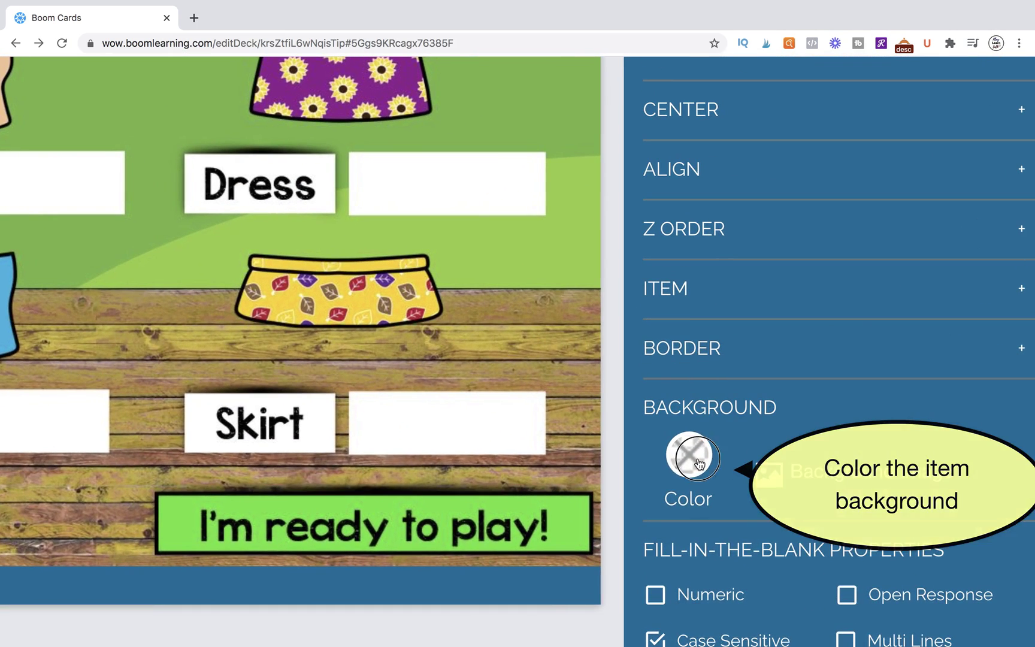
left_click(700, 459)
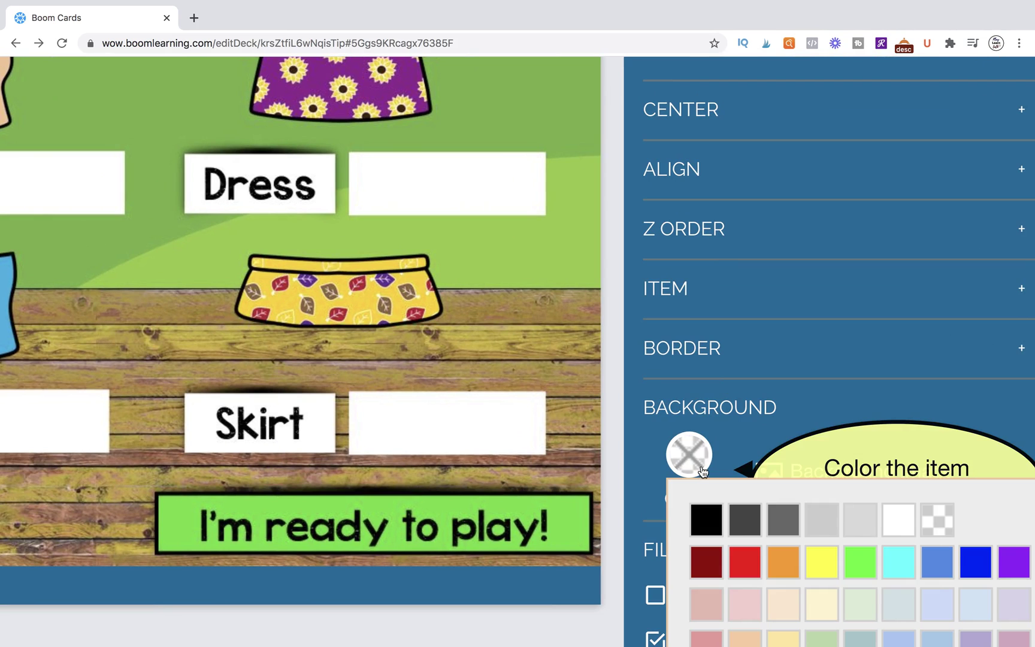
left_click(714, 509)
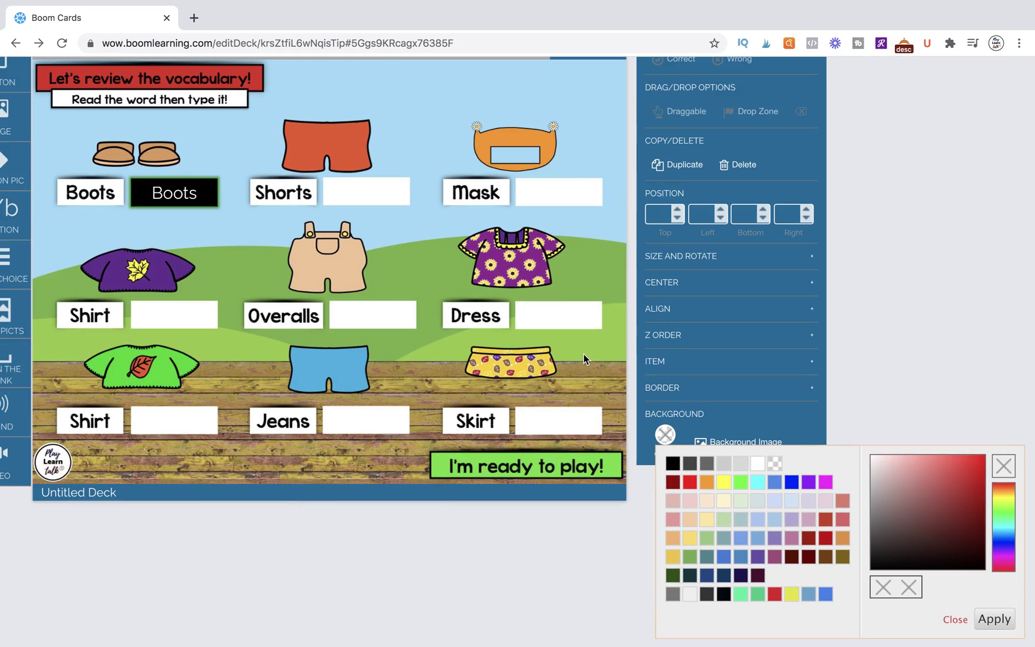
left_click(995, 619)
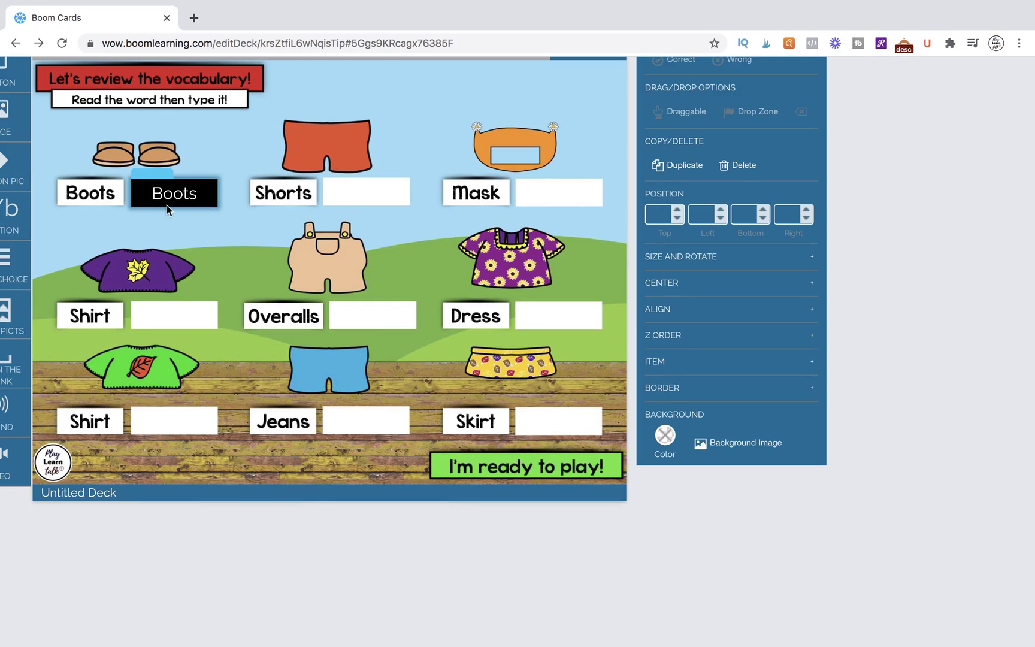
Duplicate the black Boots blank and place the copy beside Shorts
left_click(154, 176)
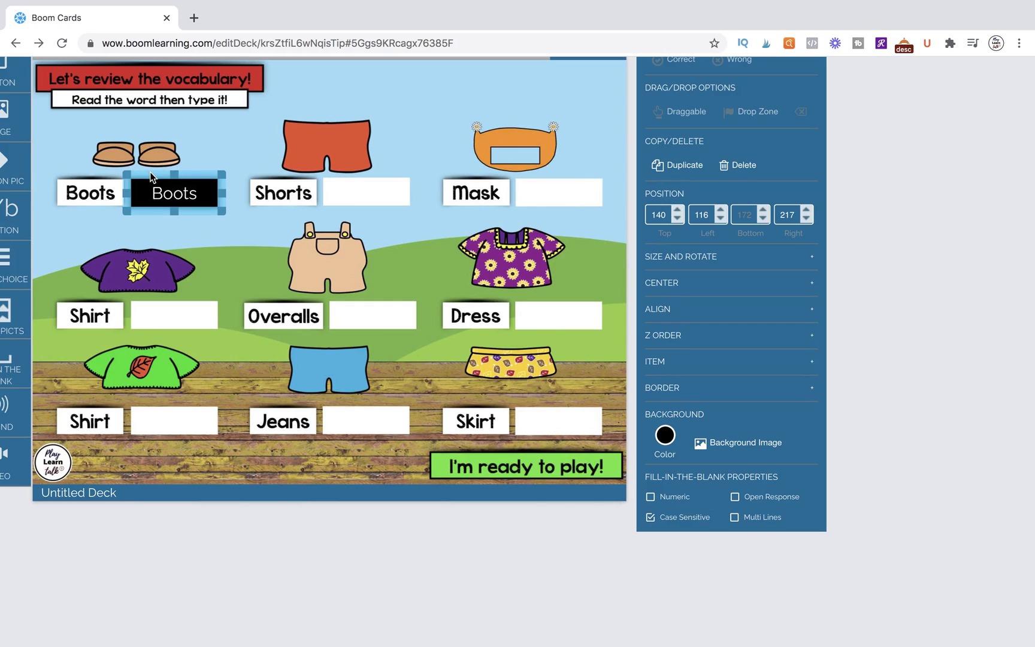
key("shift+Down")
key("shift+Right")
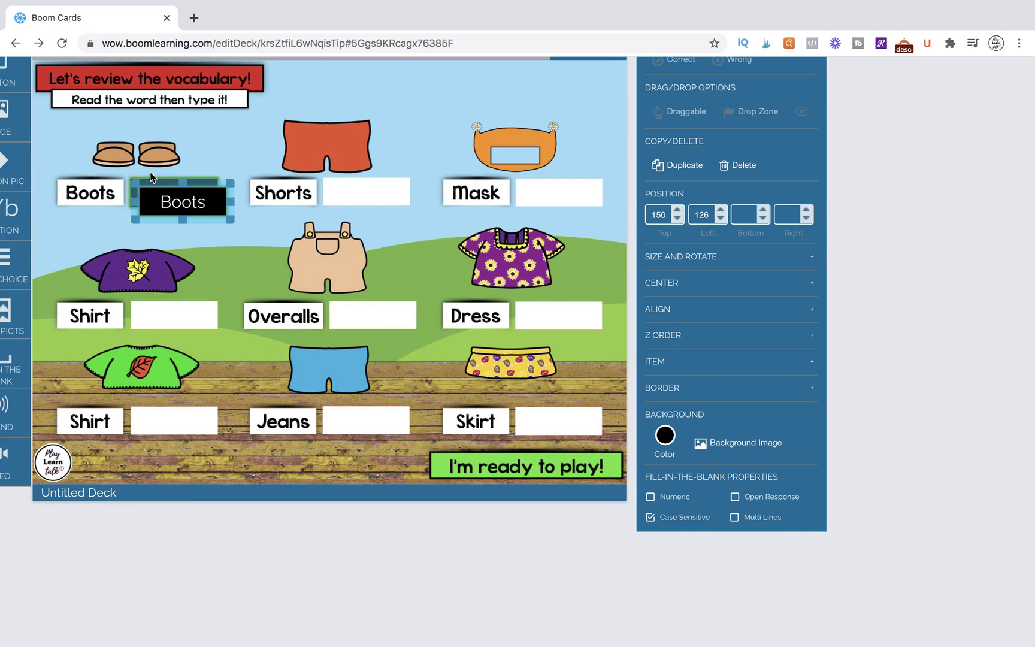
left_click_drag(199, 183, 384, 172)
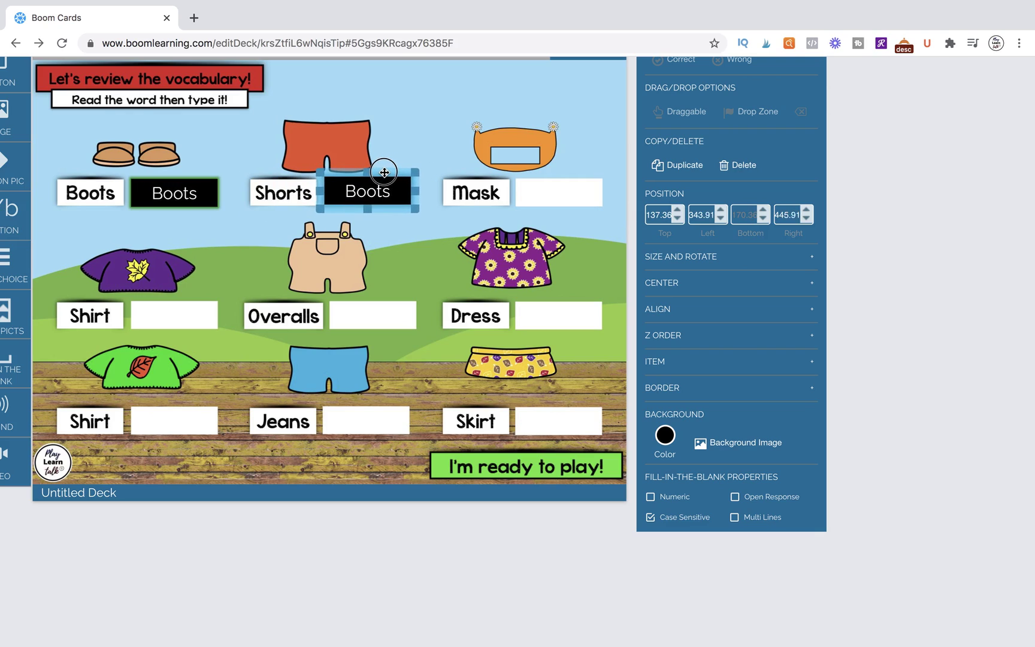
left_click(403, 245)
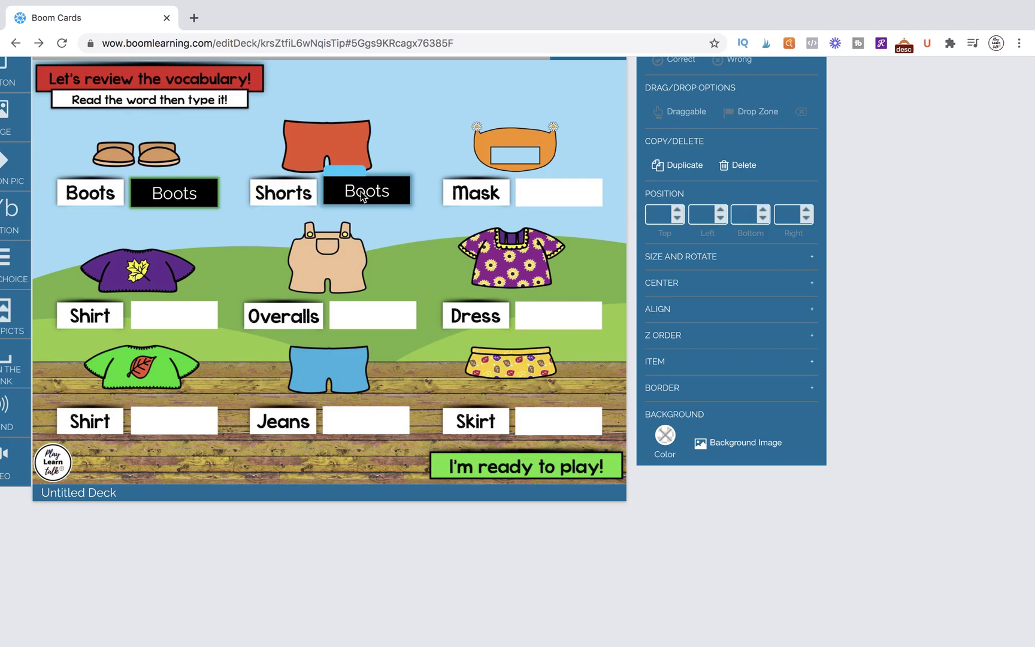
Copy both blanks and place the copies beside Shirt and Overalls
left_click(350, 177)
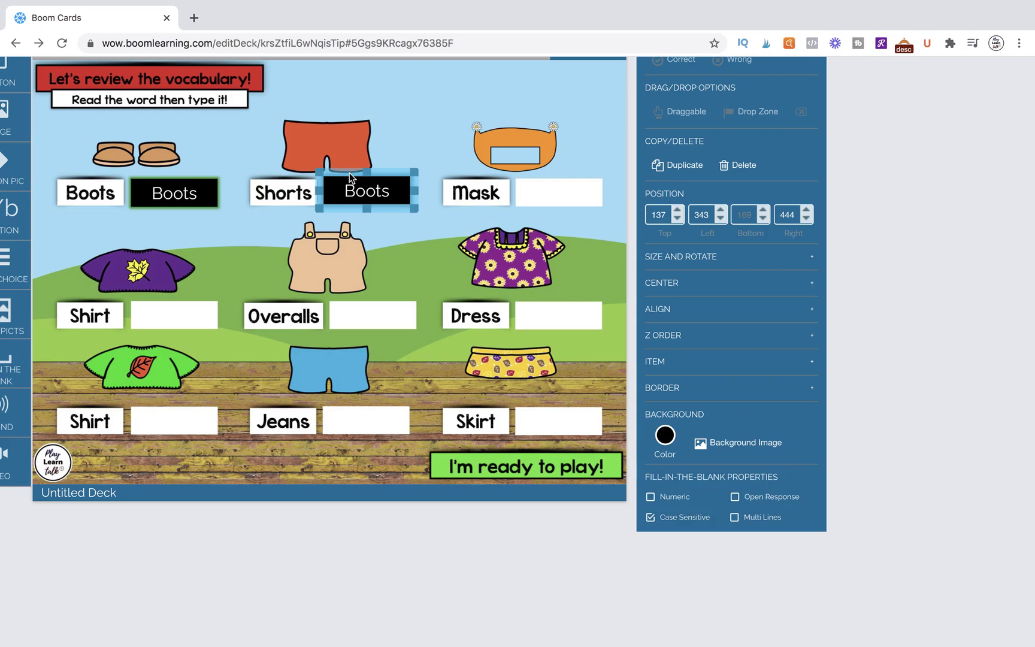
left_click(166, 180, "shift")
key("super+c")
key("super+v")
left_click_drag(406, 183, 396, 298)
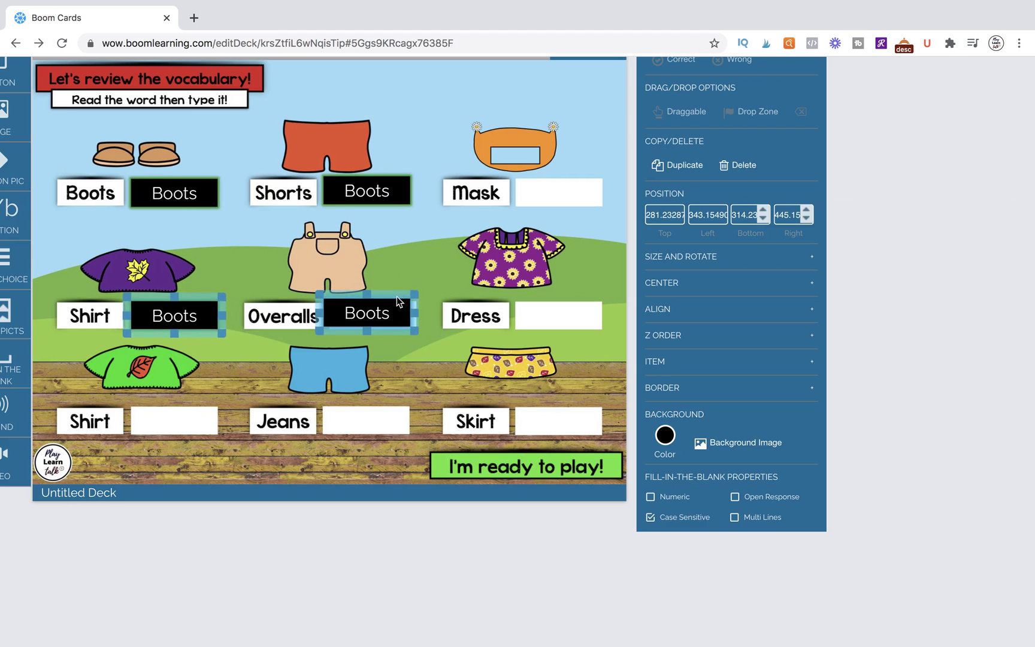
left_click(430, 289)
left_click_drag(345, 289, 351, 292)
Move blanks down to the bottom row beside the second Shirt and Jeans
left_click(395, 294)
left_click(364, 297)
left_click(180, 311, "shift")
left_click_drag(181, 312, 202, 402)
left_click(263, 372)
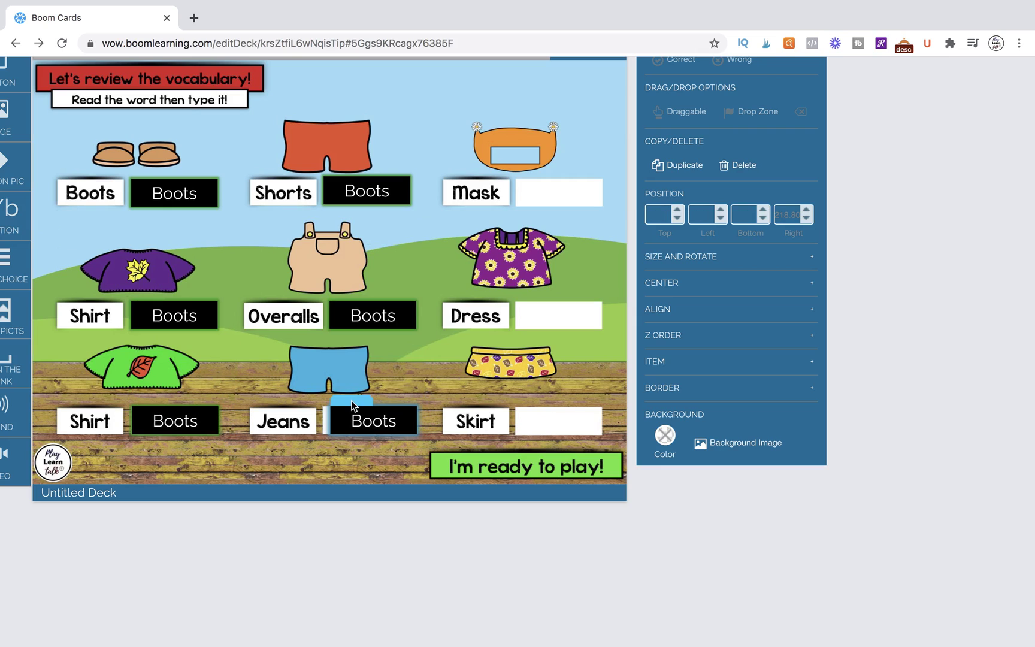
left_click_drag(353, 405, 345, 405)
left_click(396, 381)
Select the Shorts, Overalls and Jeans blanks and paste copies toward the Mask, Dress, Skirt column
left_click(365, 191)
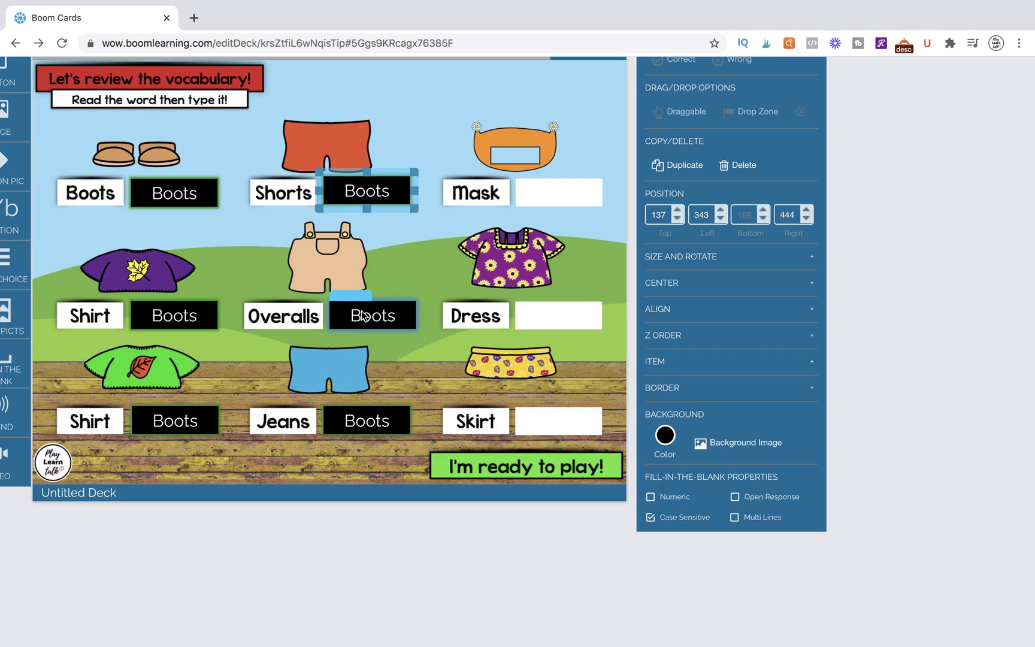
left_click(397, 243)
left_click(350, 180)
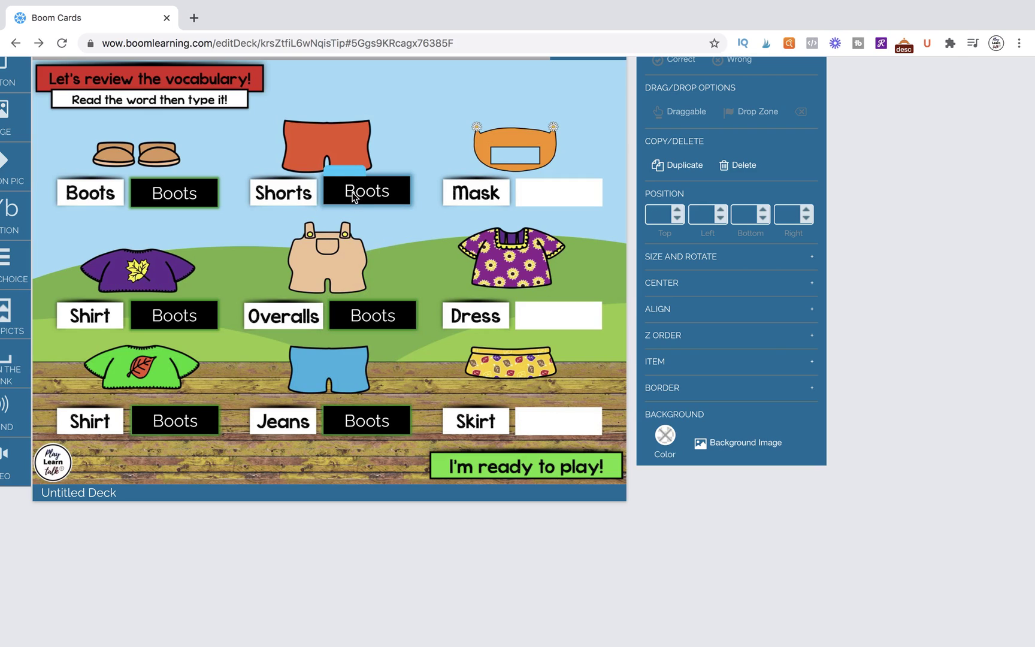
left_click(353, 194)
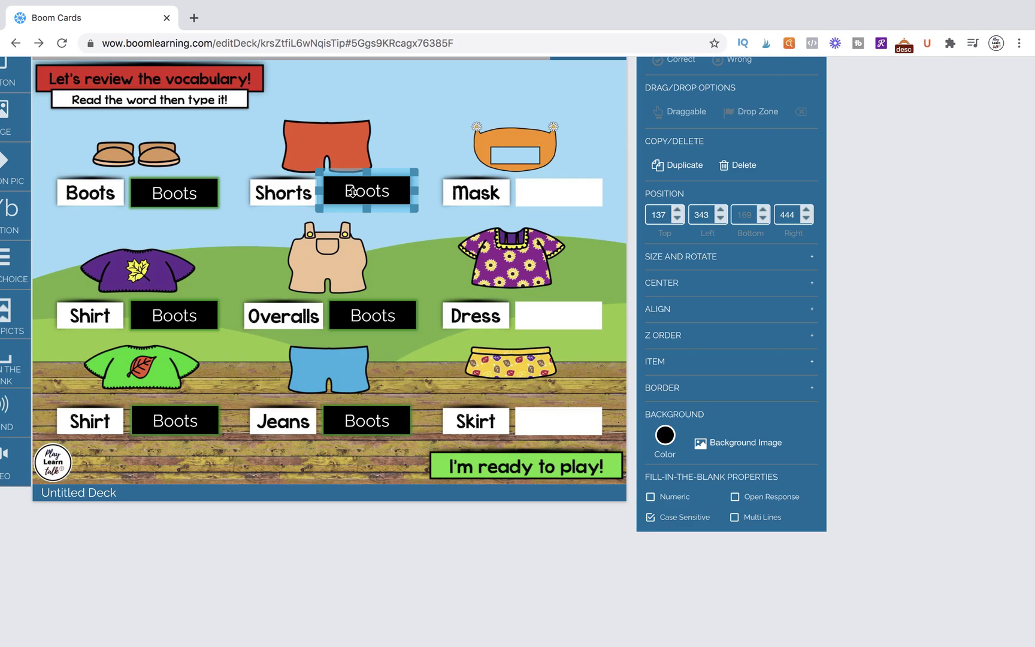
left_click(384, 307, "shift")
left_click(384, 424, "shift")
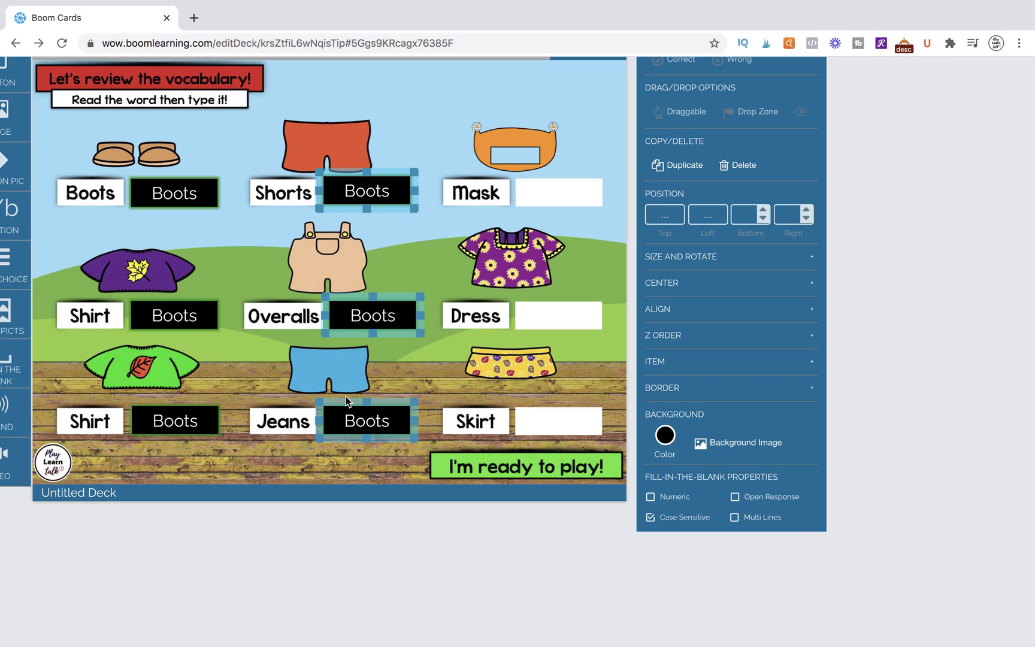
key("ctrl+v")
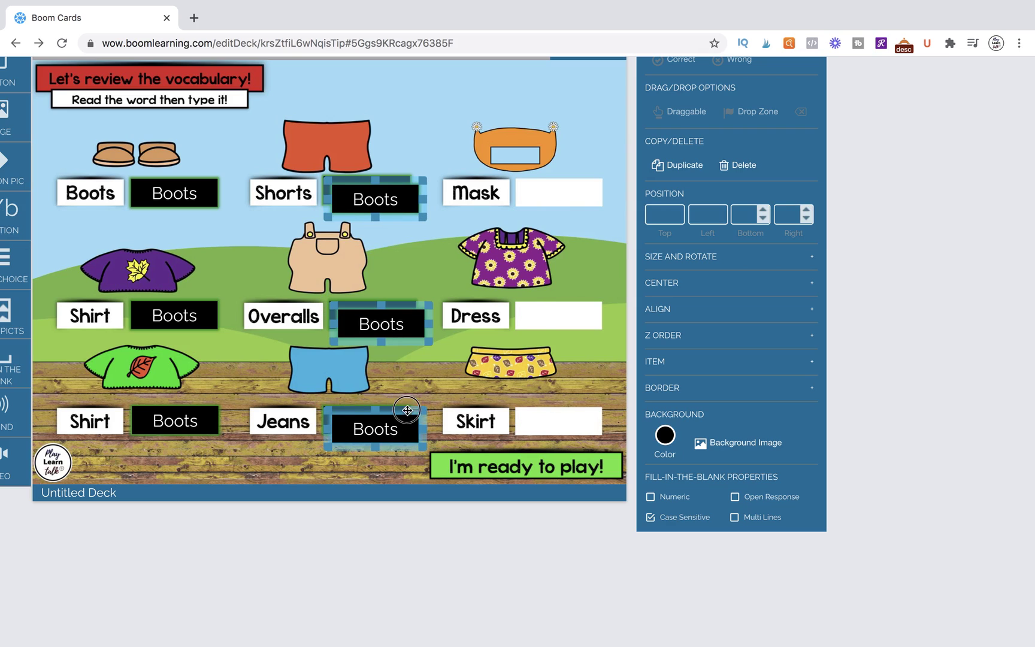
left_click_drag(414, 410, 589, 405)
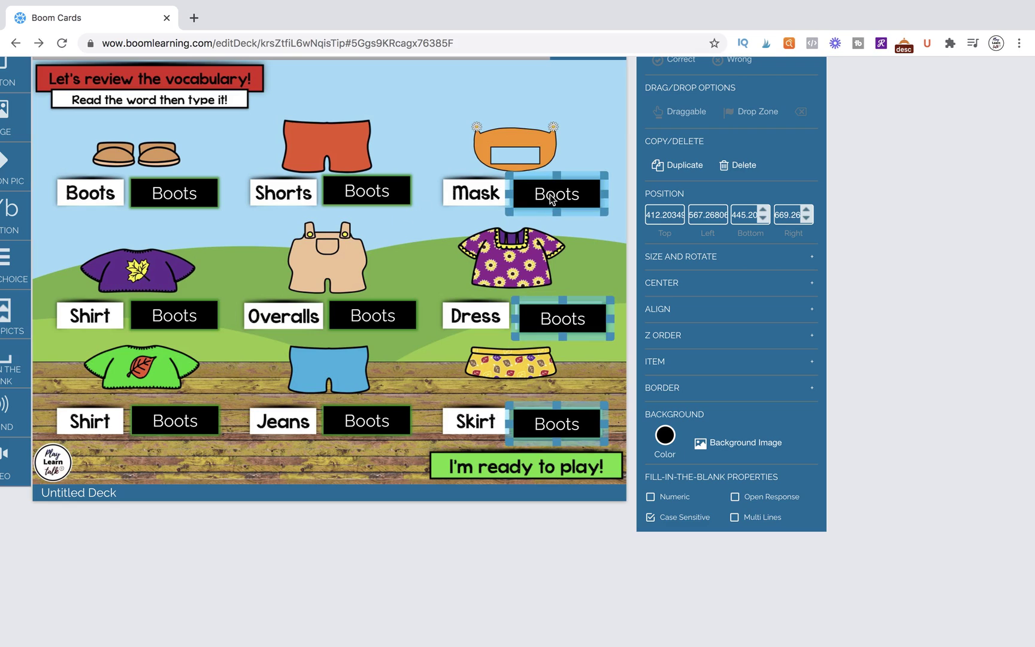
Position the three copied blanks beside Mask, Dress and Skirt, nudging the Skirt one into line
left_click(554, 310, "shift")
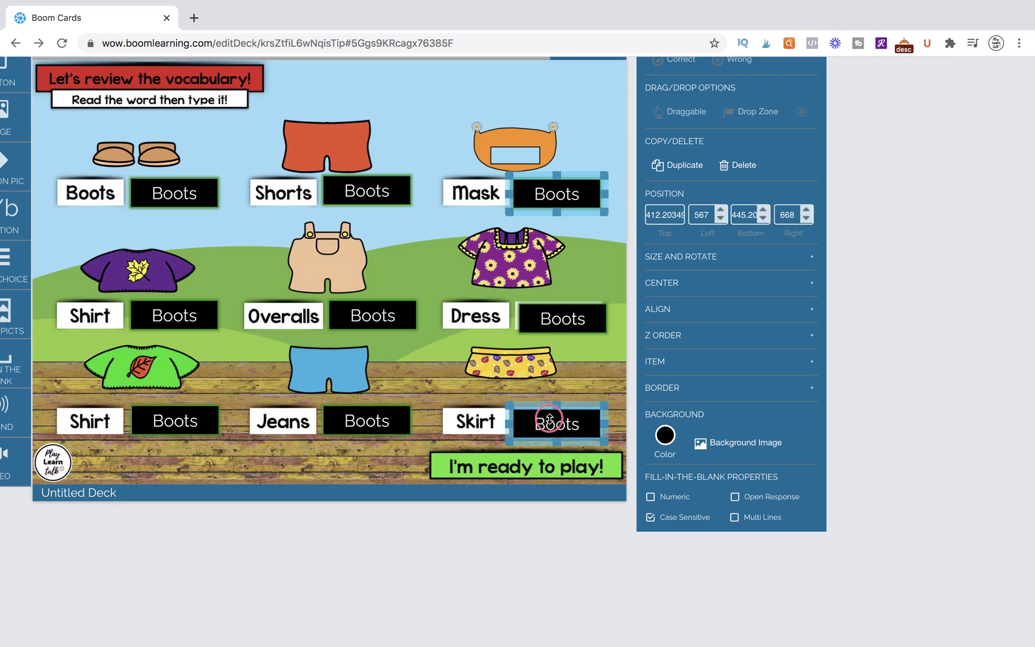
left_click(549, 420, "shift")
left_click(554, 310, "shift")
left_click(551, 412, "shift")
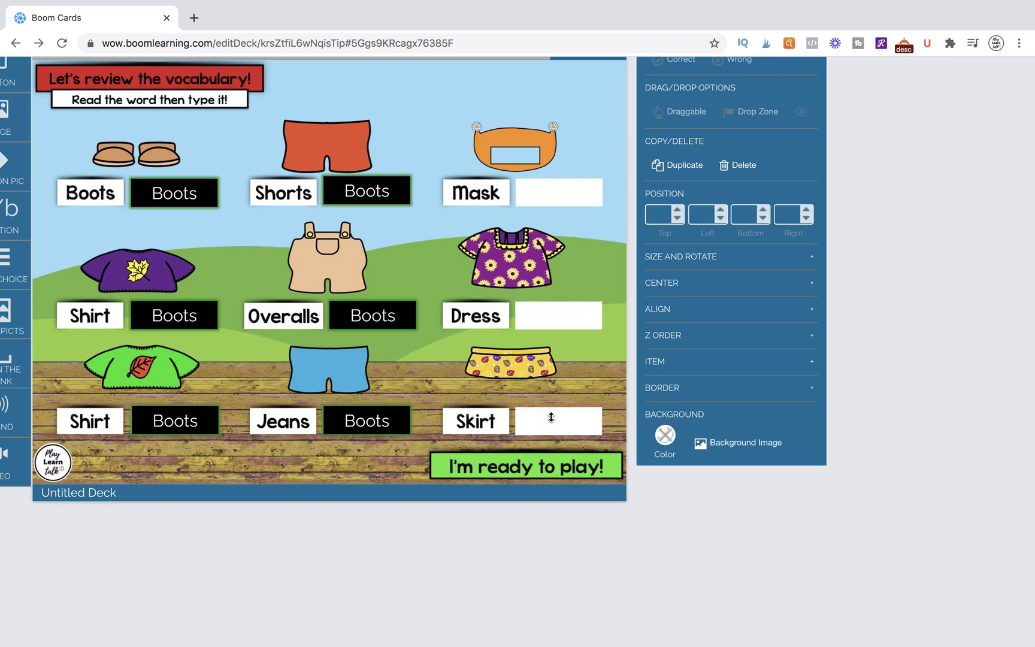
left_click(400, 187)
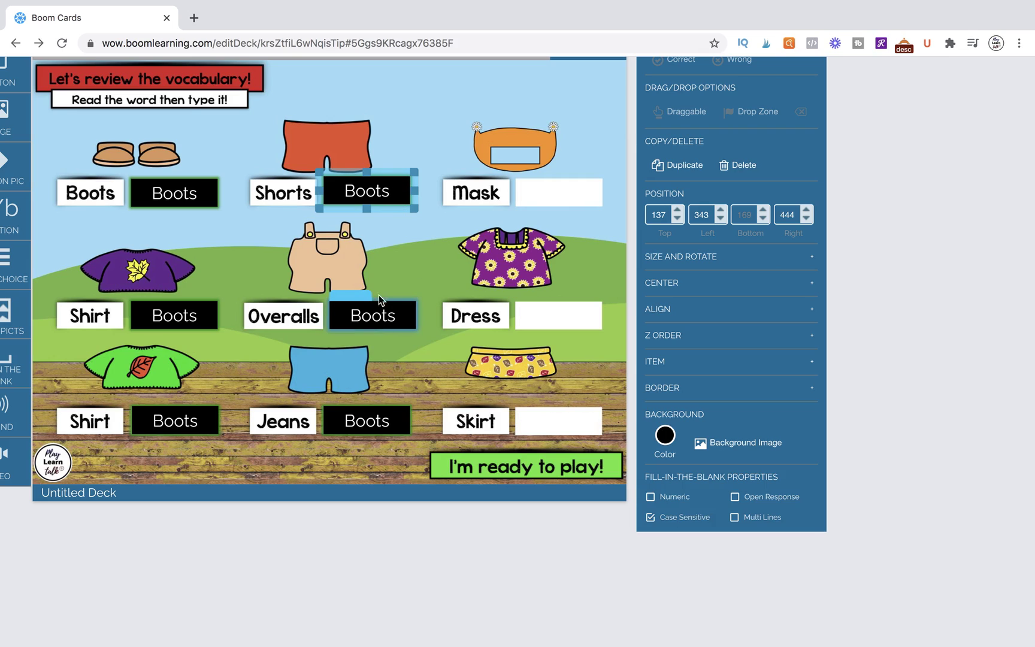
left_click(364, 302, "shift")
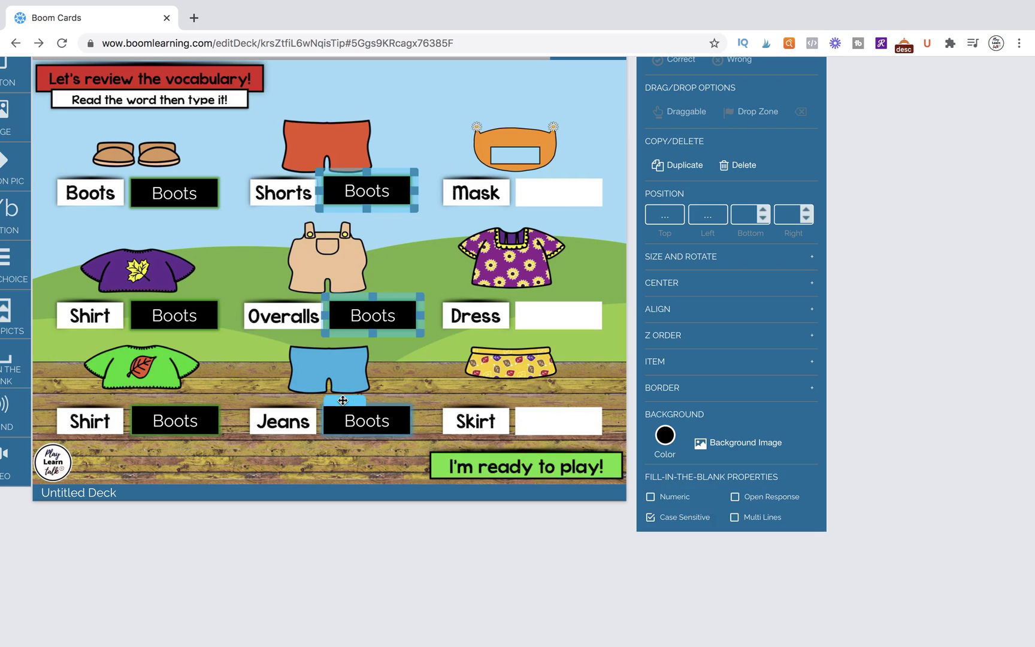
left_click(345, 403, "shift")
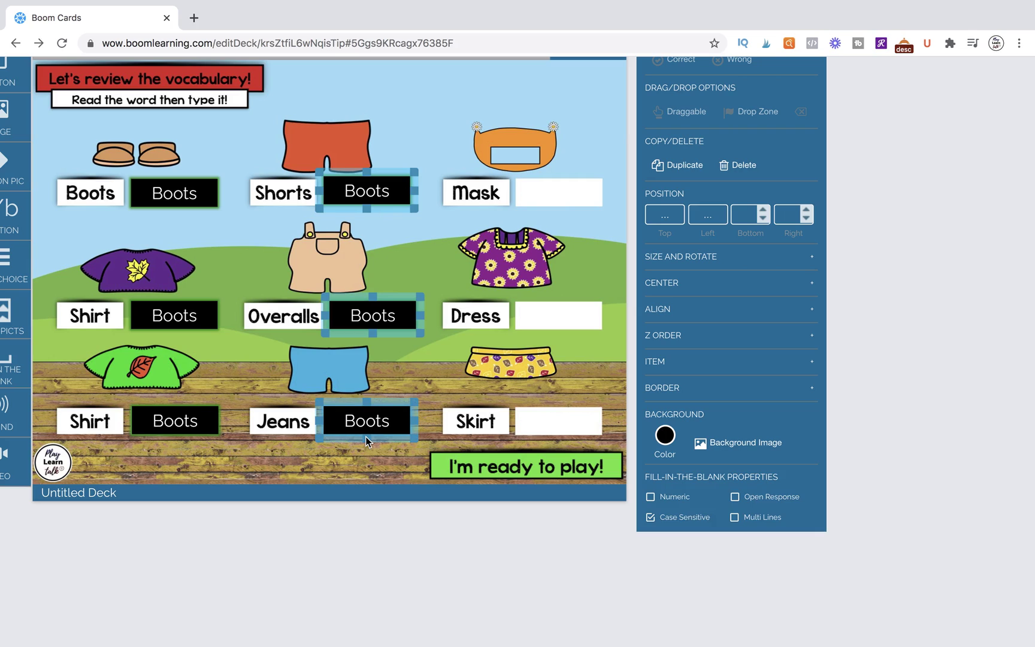
left_click_drag(366, 436, 383, 444)
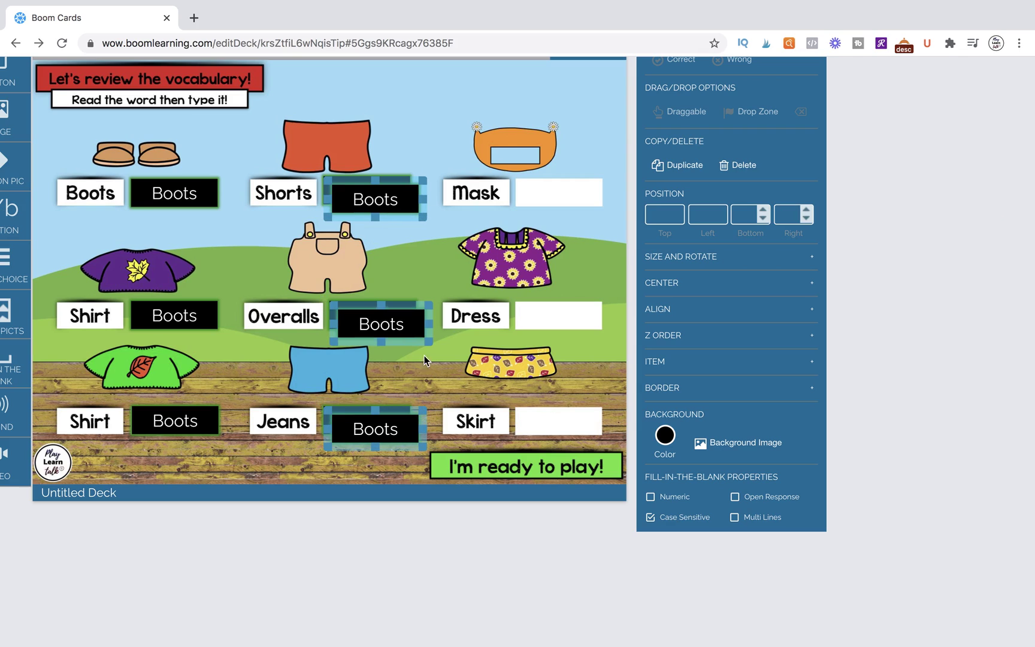
left_click_drag(517, 309, 551, 297)
left_click(604, 167)
left_click(562, 393)
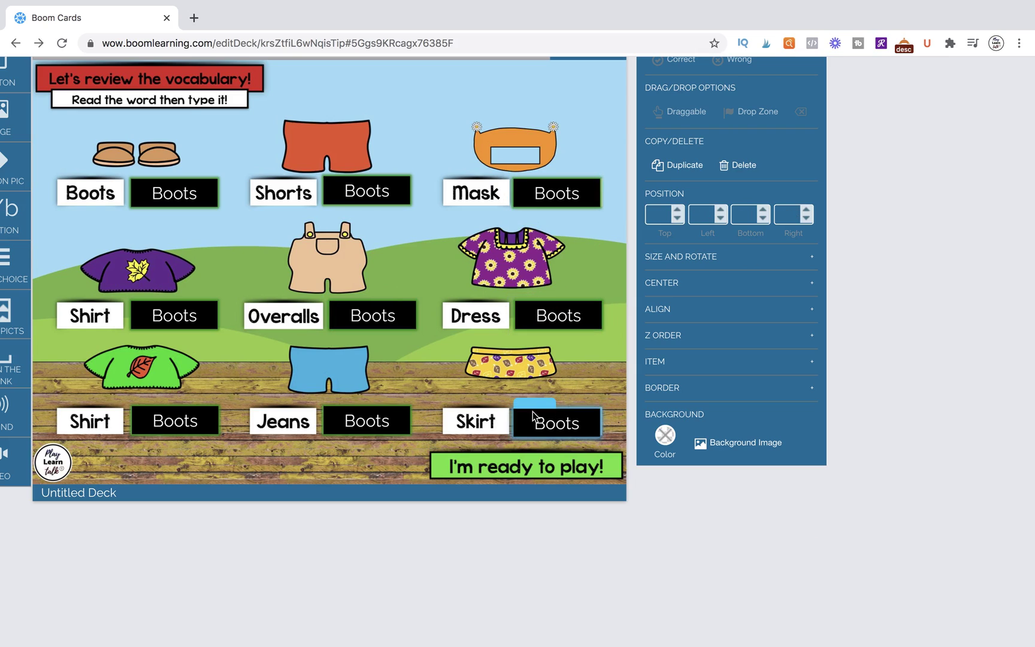
left_click_drag(533, 410, 533, 406)
Replace the Shorts blank's answer Boots with Shorts
left_click(576, 388)
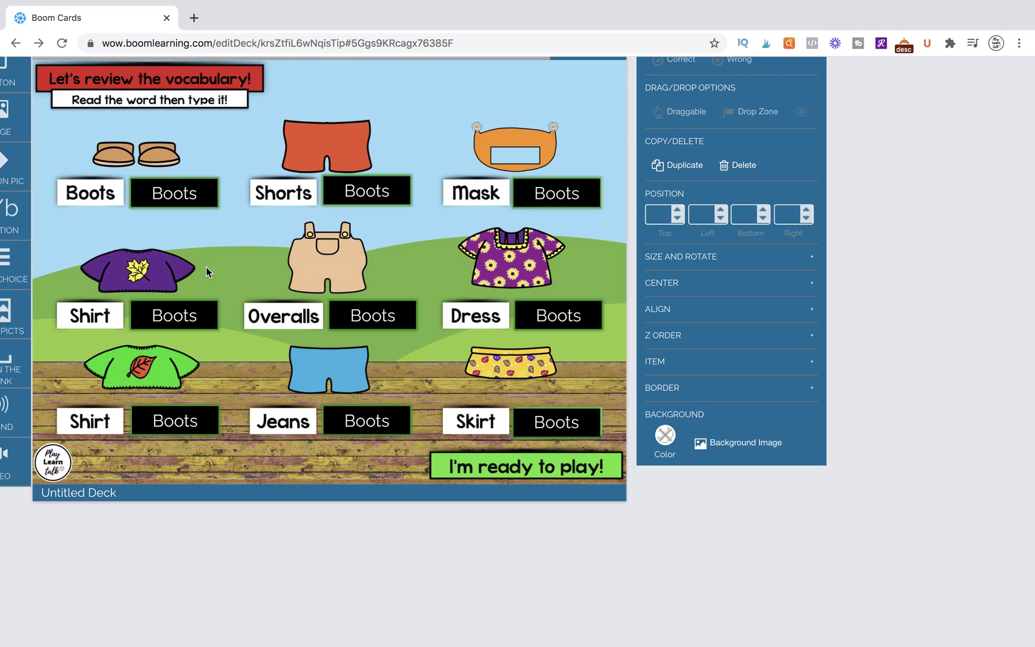
double_click(370, 189)
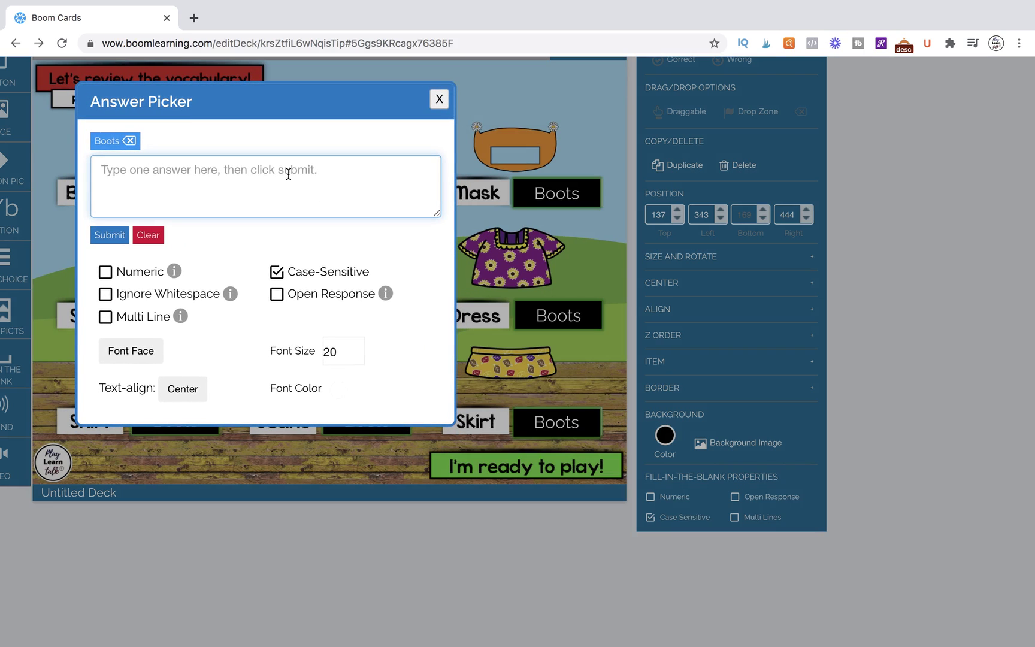
type("Shorts")
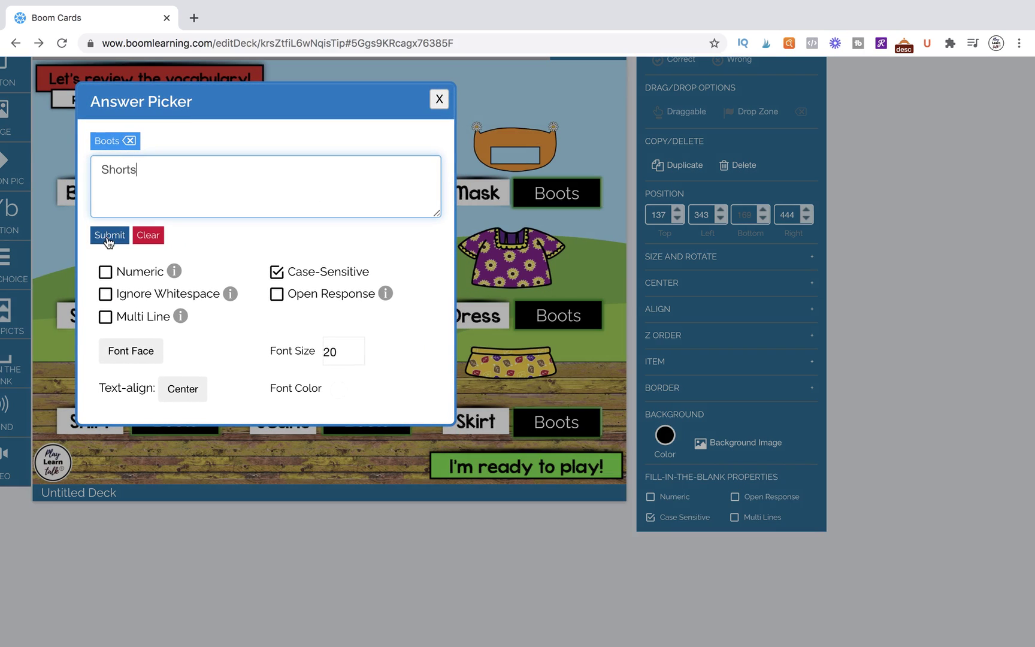
left_click(130, 141)
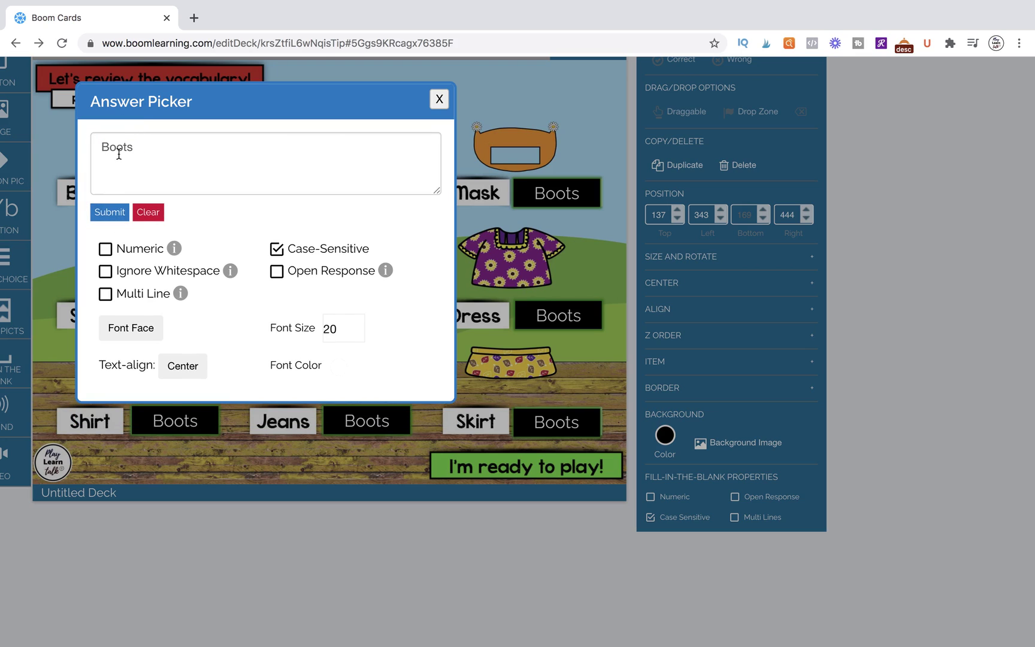
double_click(116, 149)
type("Shorts")
left_click(108, 211)
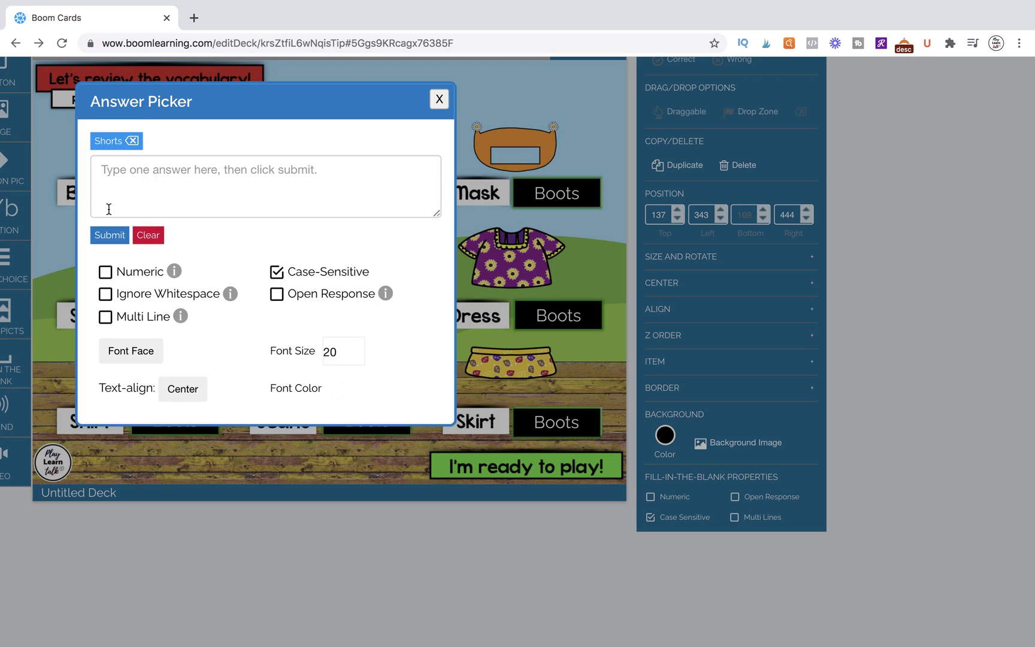
left_click(439, 99)
Replace the Mask blank's answer Boots with Mask
left_click(537, 191)
double_click(537, 192)
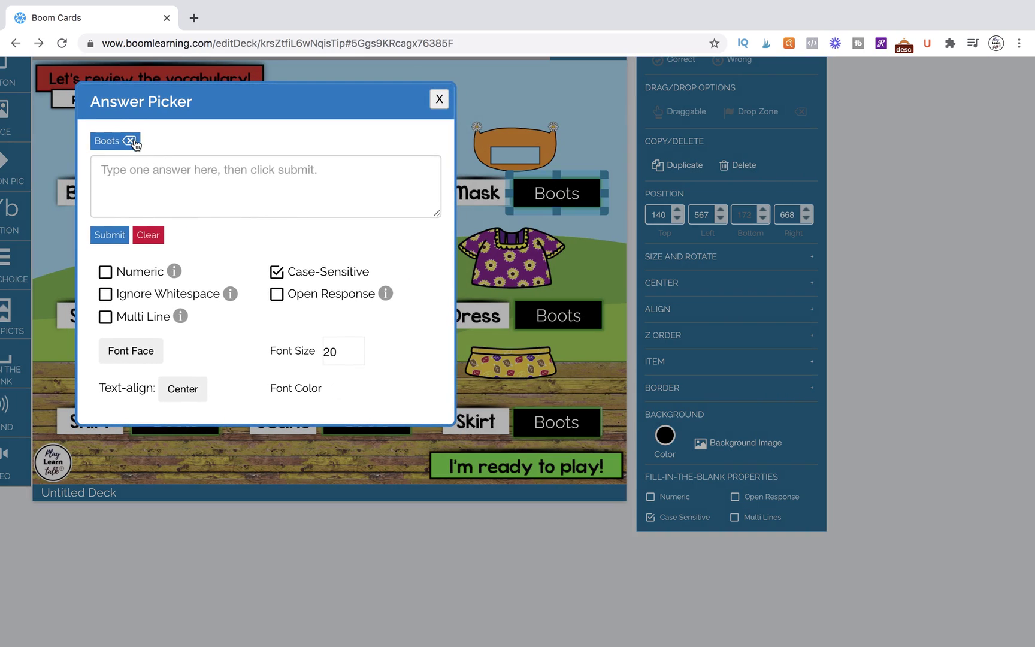
left_click(130, 140)
left_click(123, 152)
double_click(123, 152)
type("Mask")
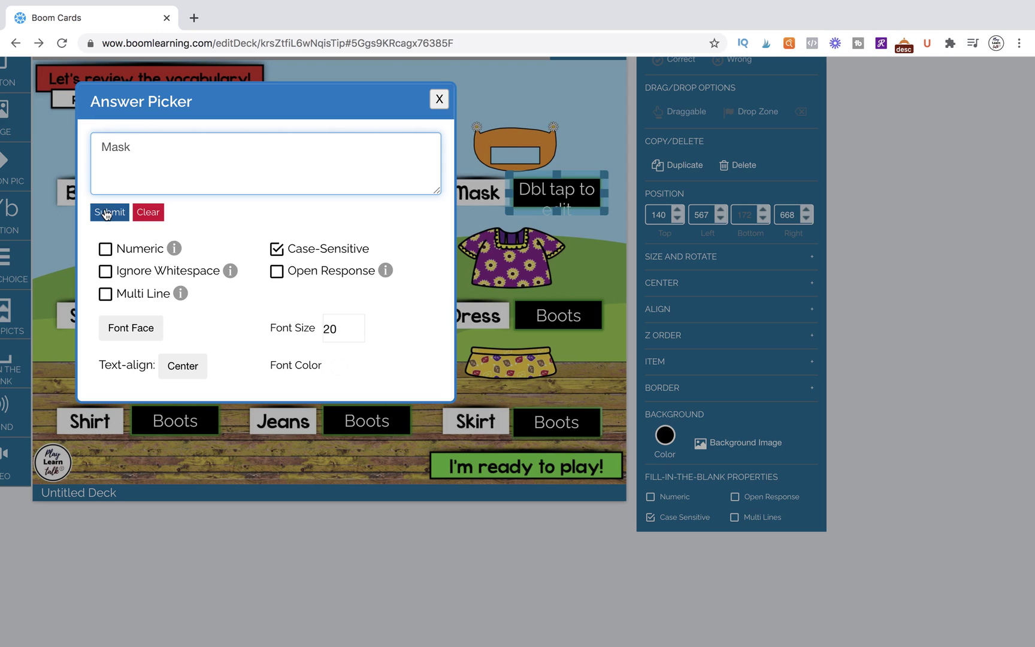
left_click(107, 212)
left_click(440, 99)
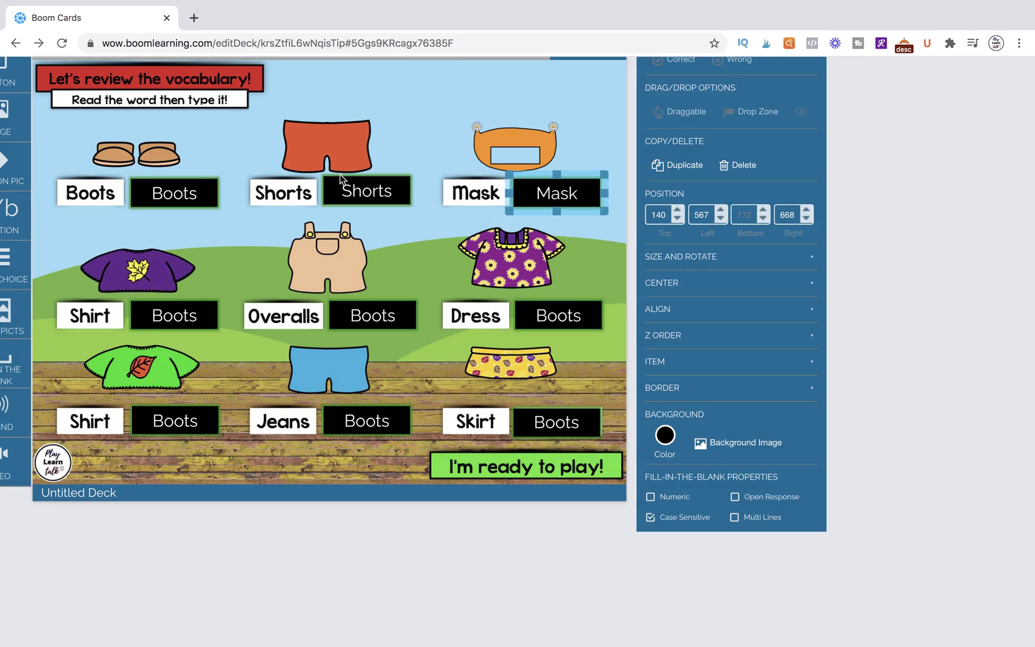
Replace the purple Shirt blank's answer Boots with Shirt
left_click(157, 312)
double_click(181, 316)
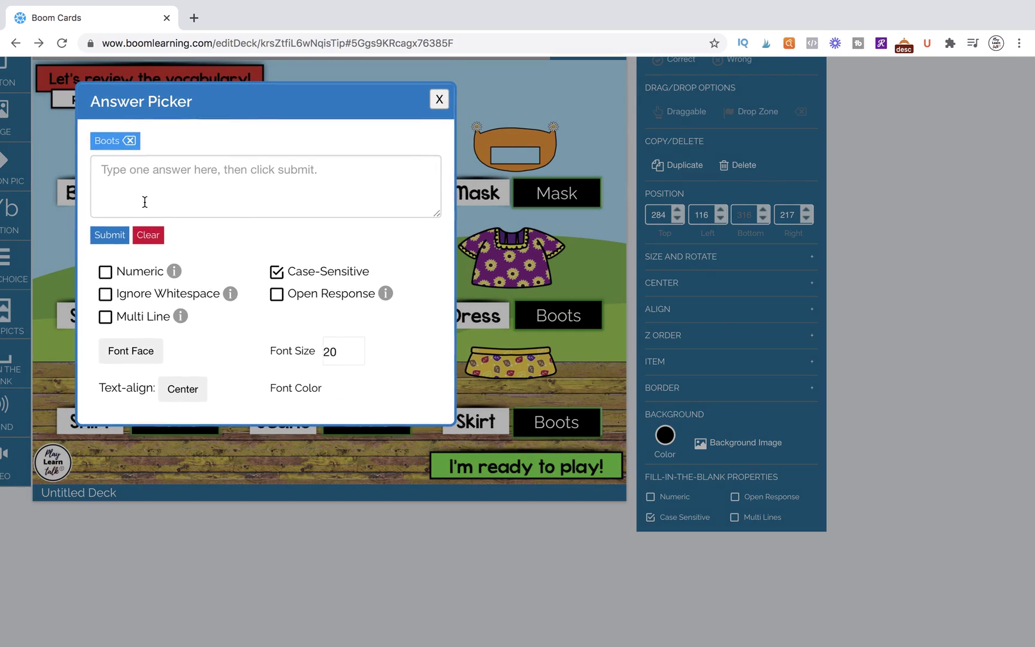
left_click(129, 140)
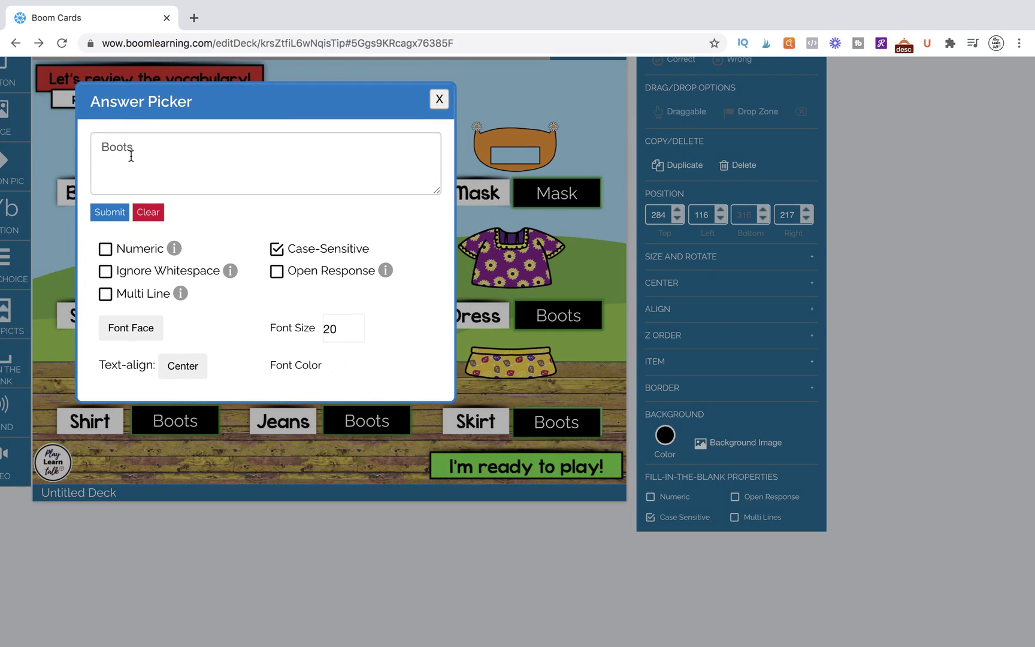
left_click_drag(133, 155, 75, 144)
type("T")
key("BackSpace")
type("Shirt")
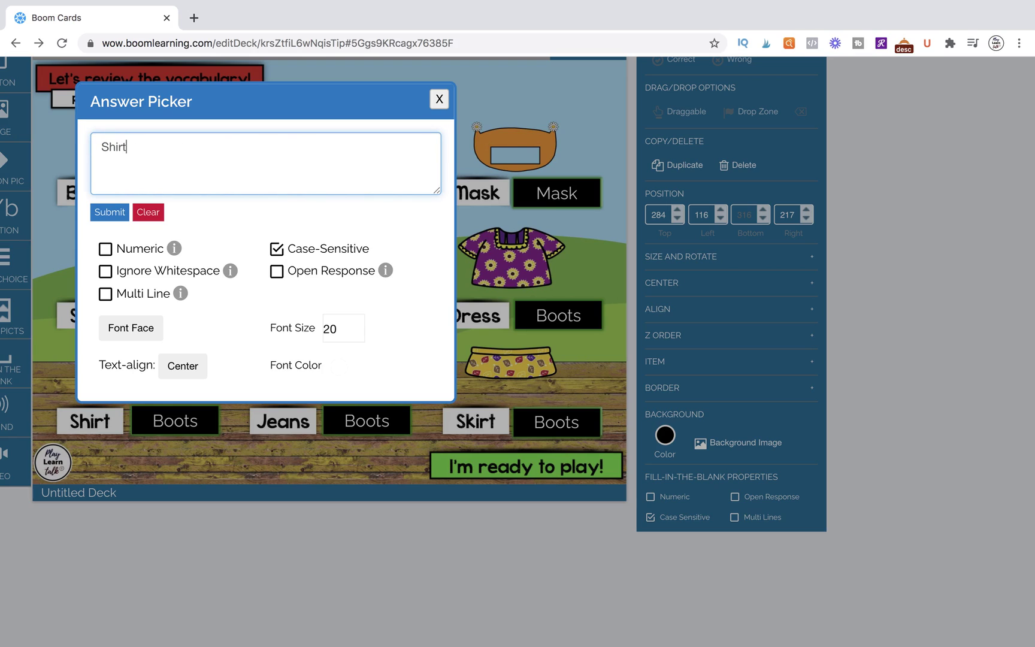
left_click(105, 215)
left_click(439, 98)
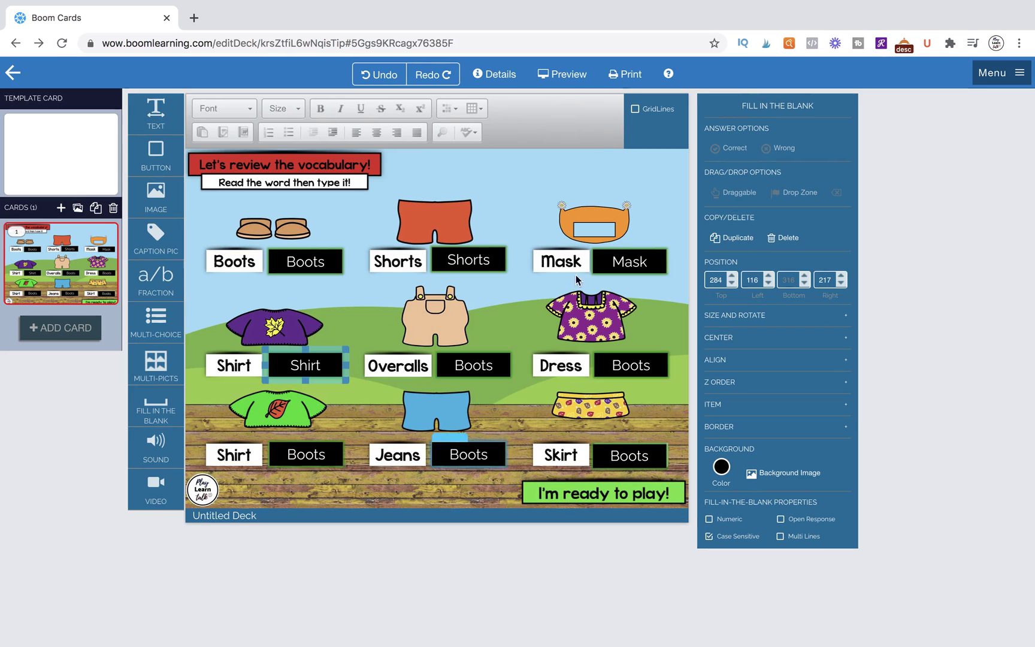
Open the clothing card in play mode to see the nine empty black answer boxes
left_click(566, 77)
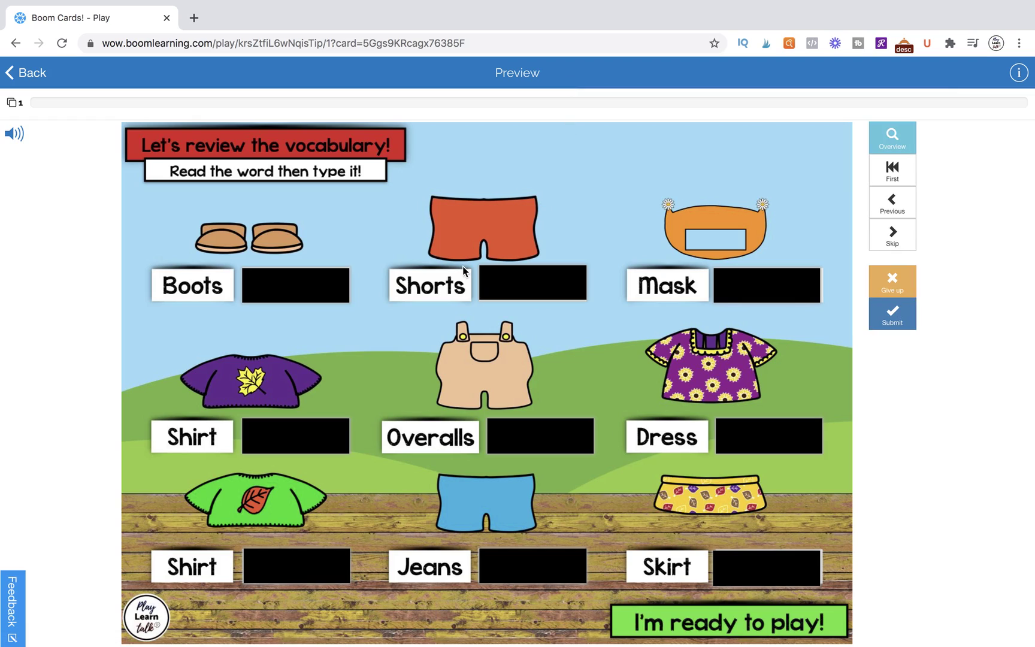